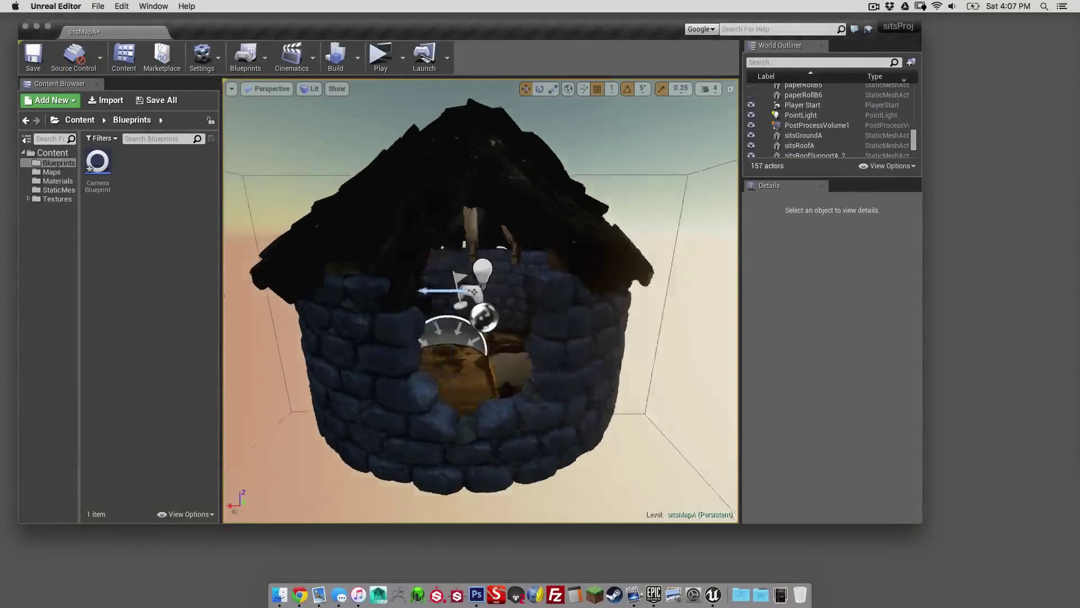
Orbit around the stone tower and zoom through its open wall toward the bed-and-window room
drag(394, 348, 322, 344)
alt+drag(507, 352, 543, 363)
scroll(510, 338, up, 5)
Select and then deselect the sitsWallA wall, and zoom back out to view the whole tower
click(505, 344)
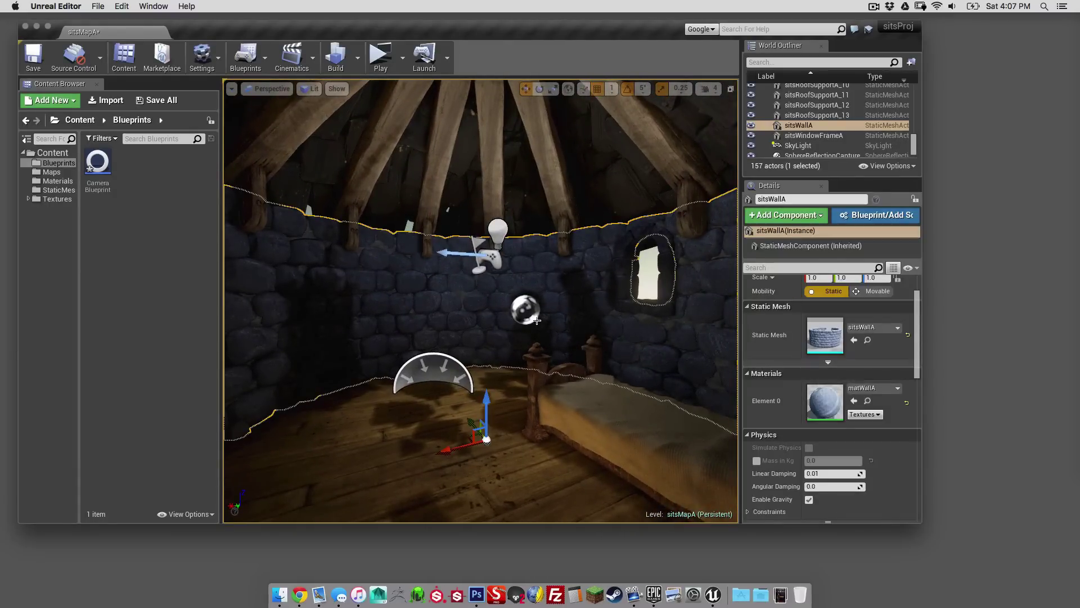
click(654, 256)
scroll(654, 256, up, 1)
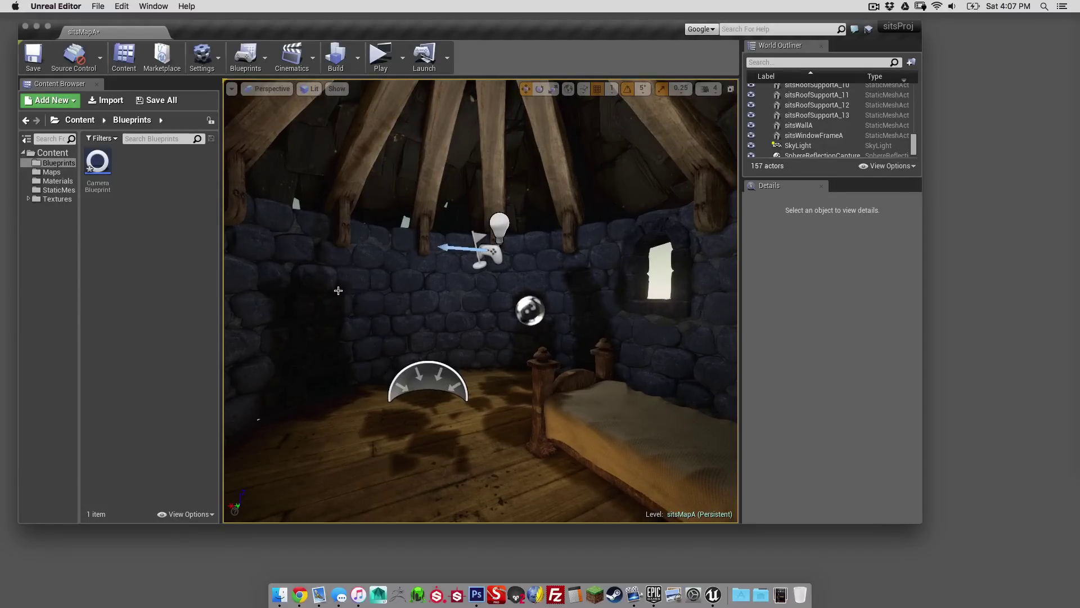
scroll(496, 304, up, 2)
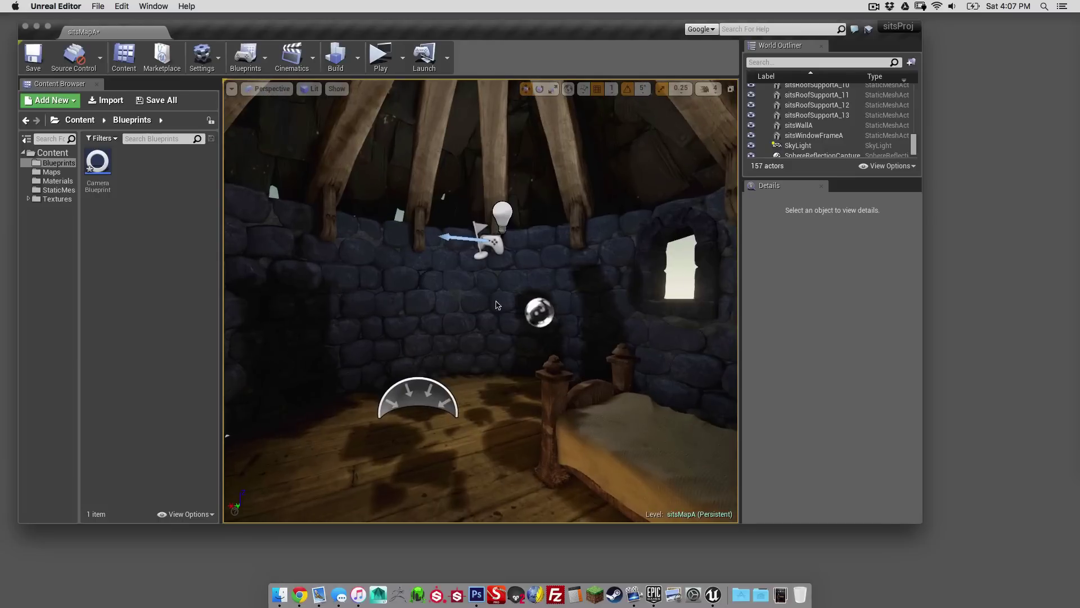
scroll(522, 300, up, 3)
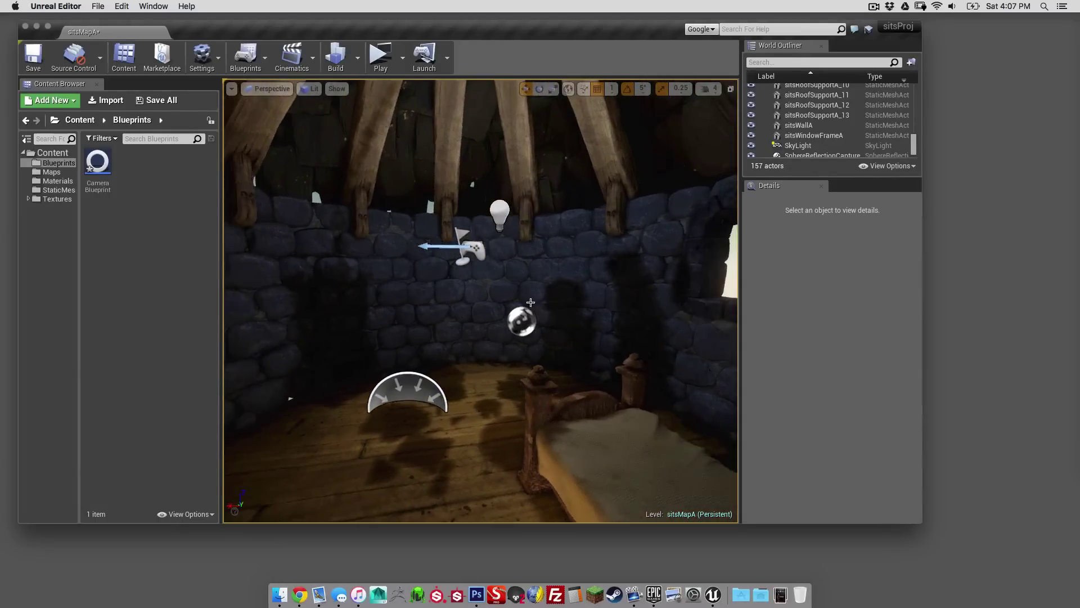
scroll(530, 297, down, 4)
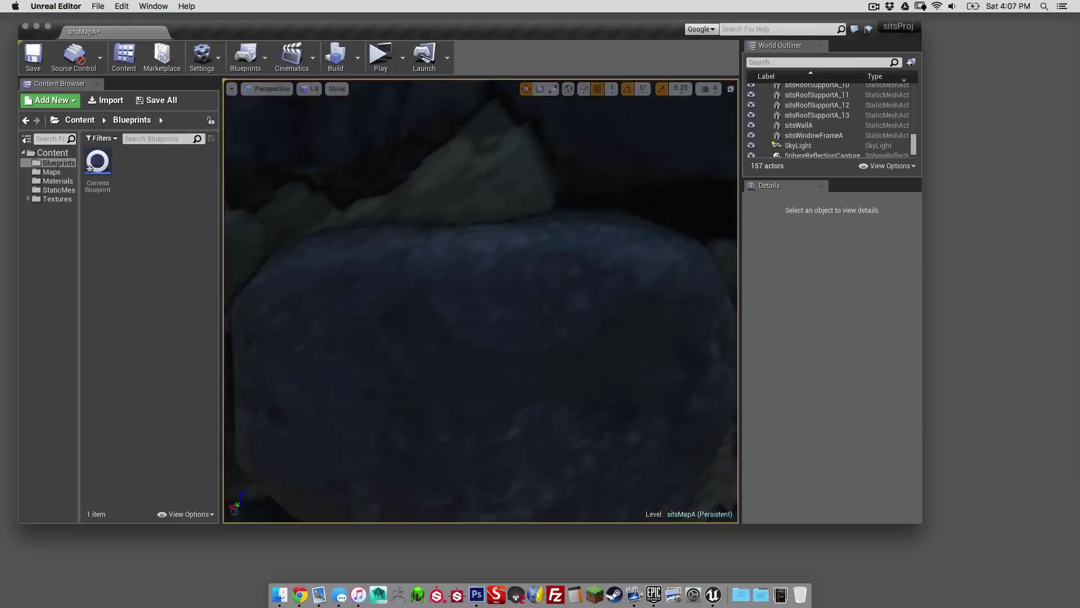
scroll(548, 315, up, 4)
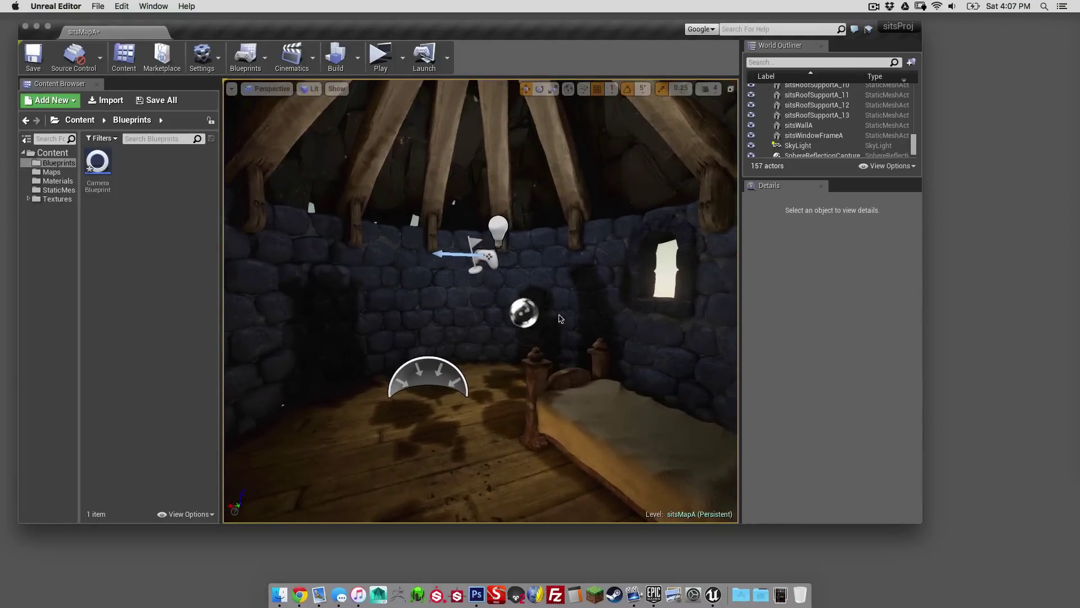
scroll(520, 308, down, 6)
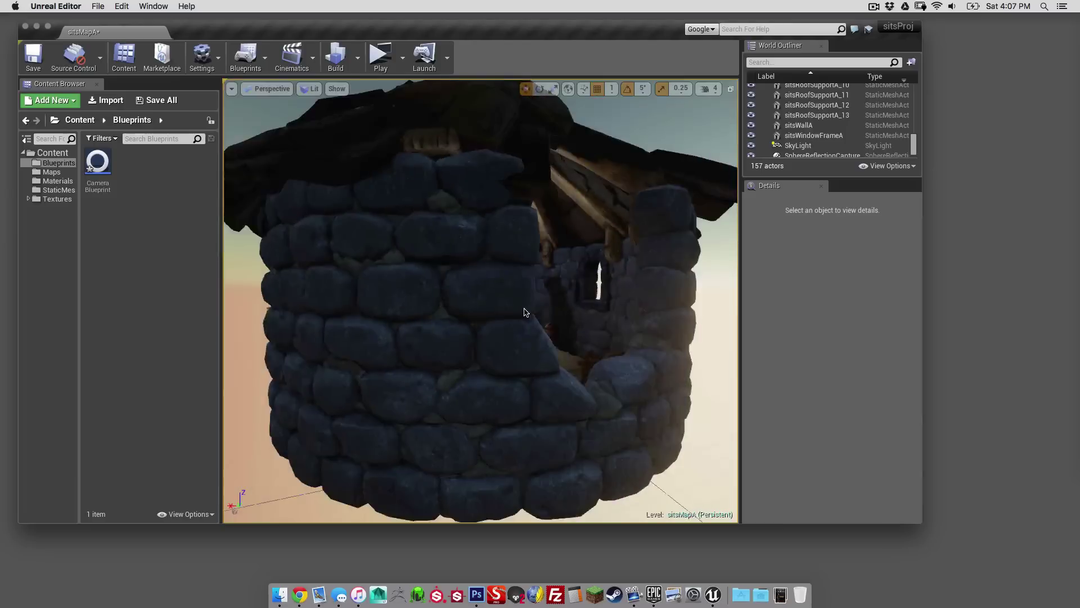
scroll(324, 275, down, 1)
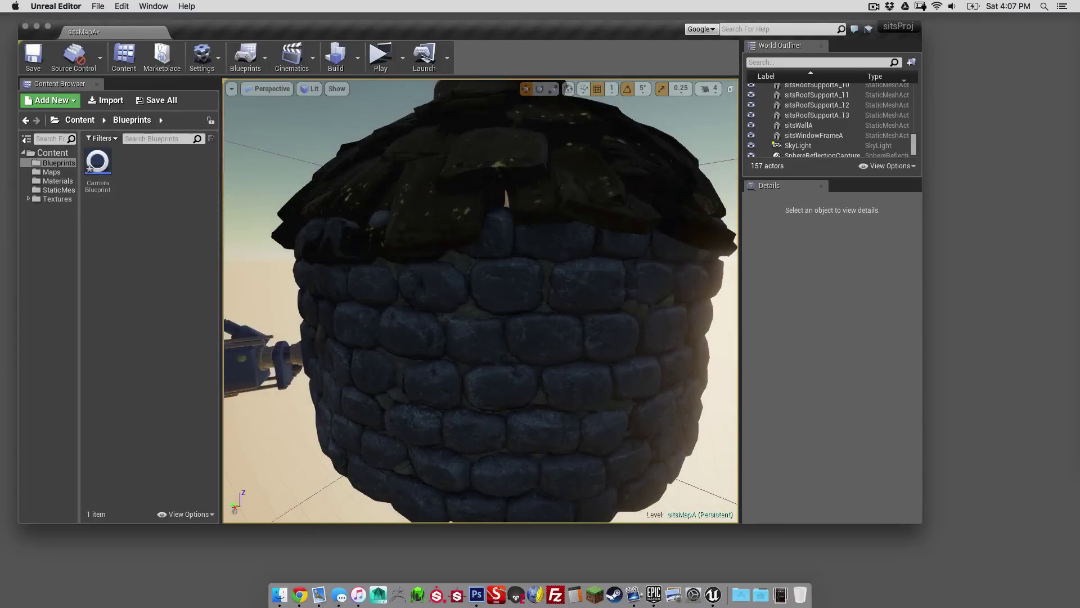
scroll(325, 275, down, 2)
Place a new Camera Actor beside the tower from the viewport's Place Actor menu
right_click(298, 241)
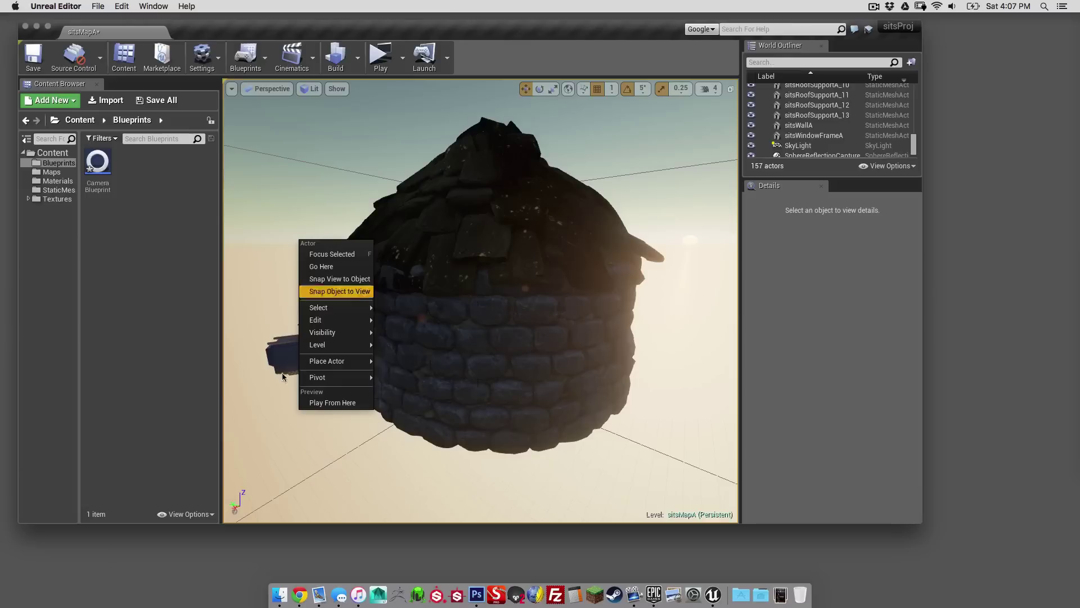
mouse_move(338, 361)
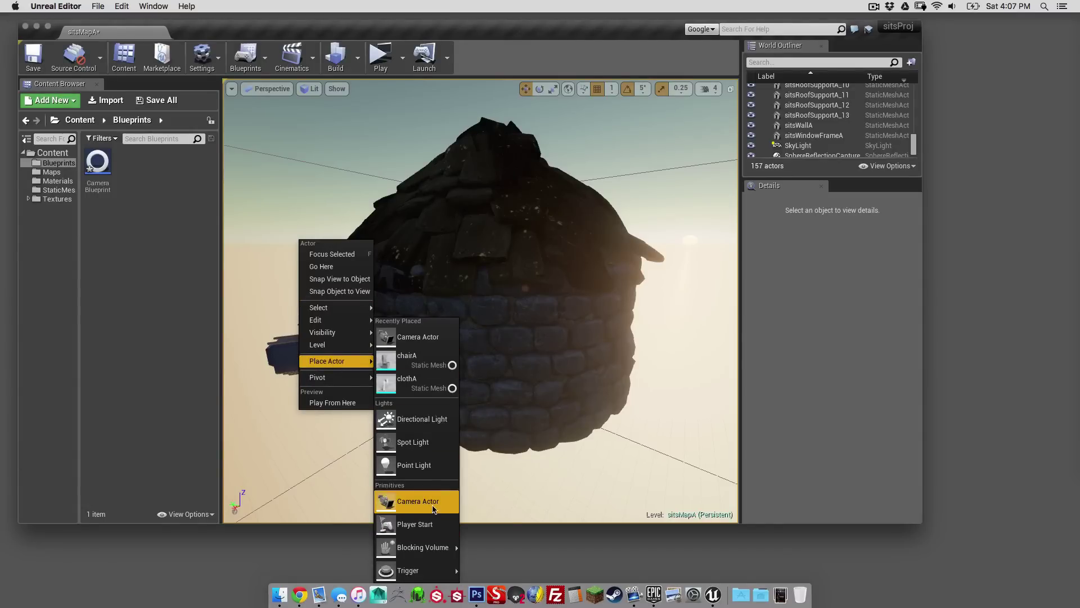
click(433, 505)
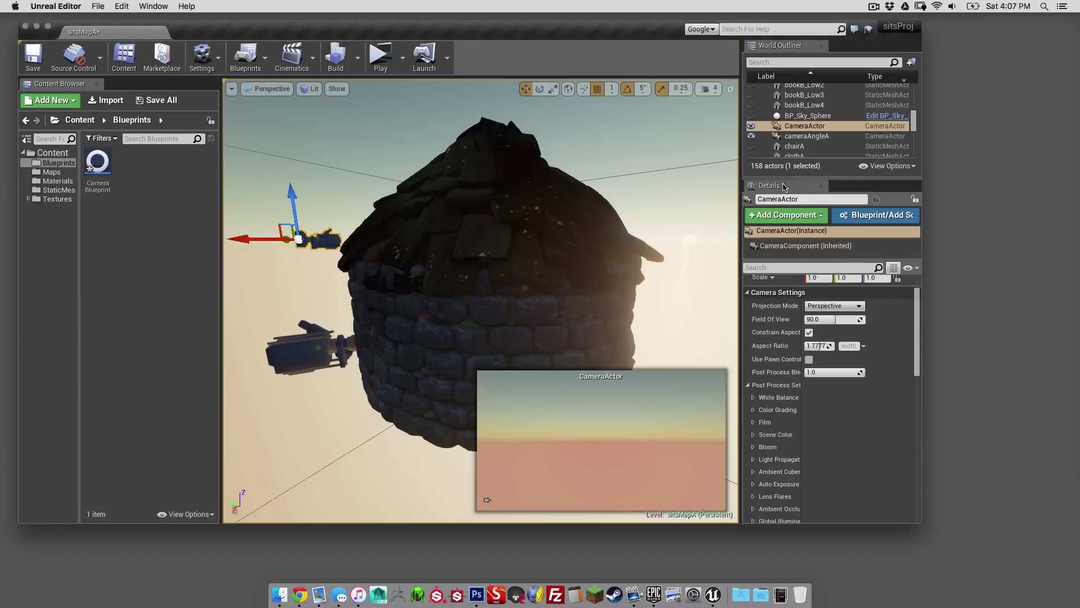
Rename the new camera to CameraActorB, then select the existing cameraAngleA camera
click(814, 201)
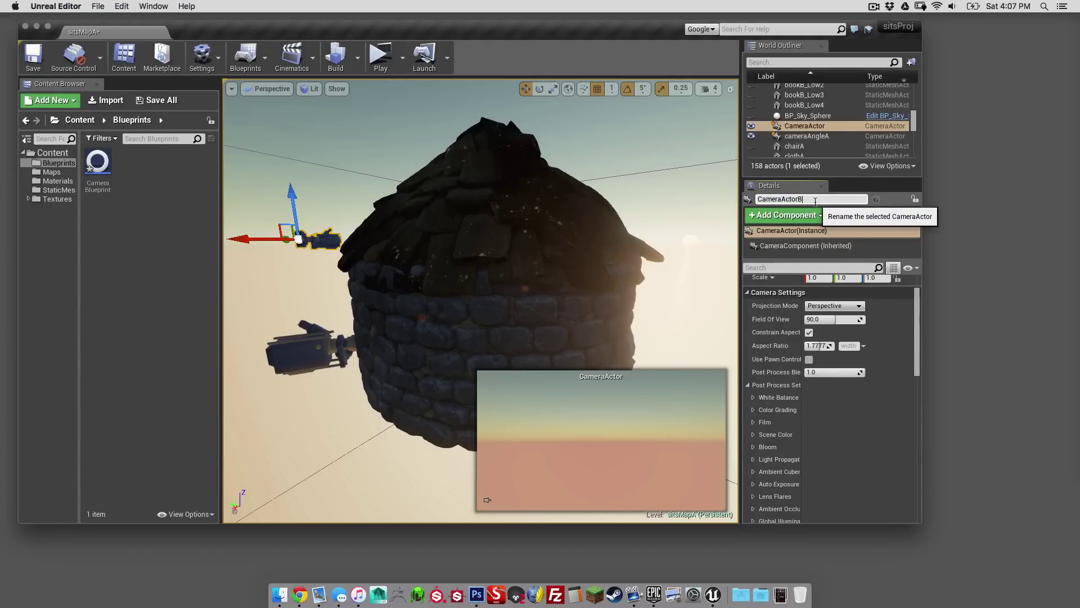
text(B)
key(Return)
click(327, 344)
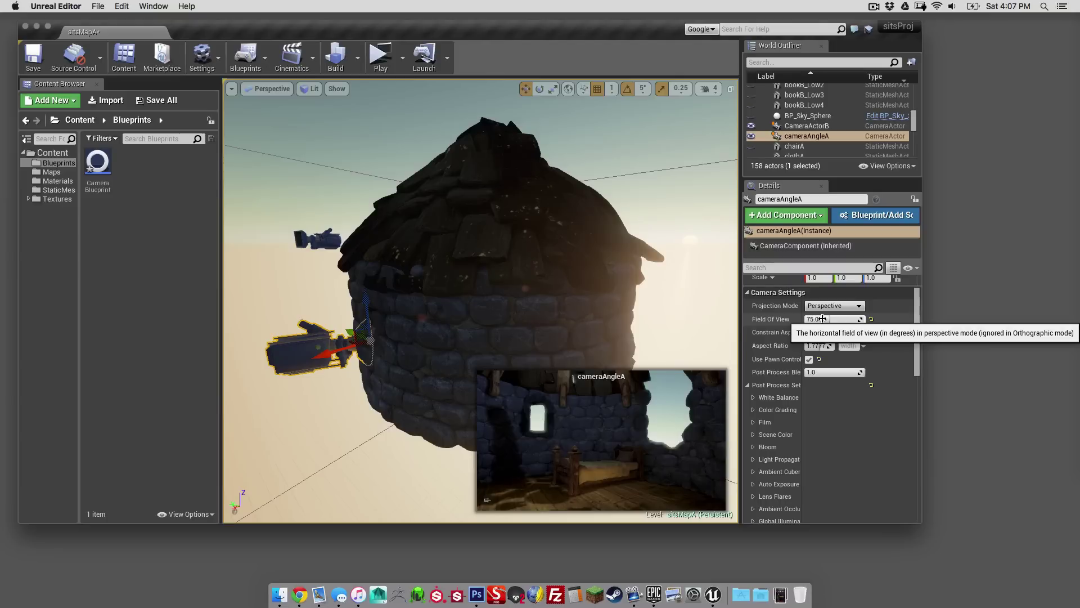
scroll(831, 397, down, 5)
click(779, 431)
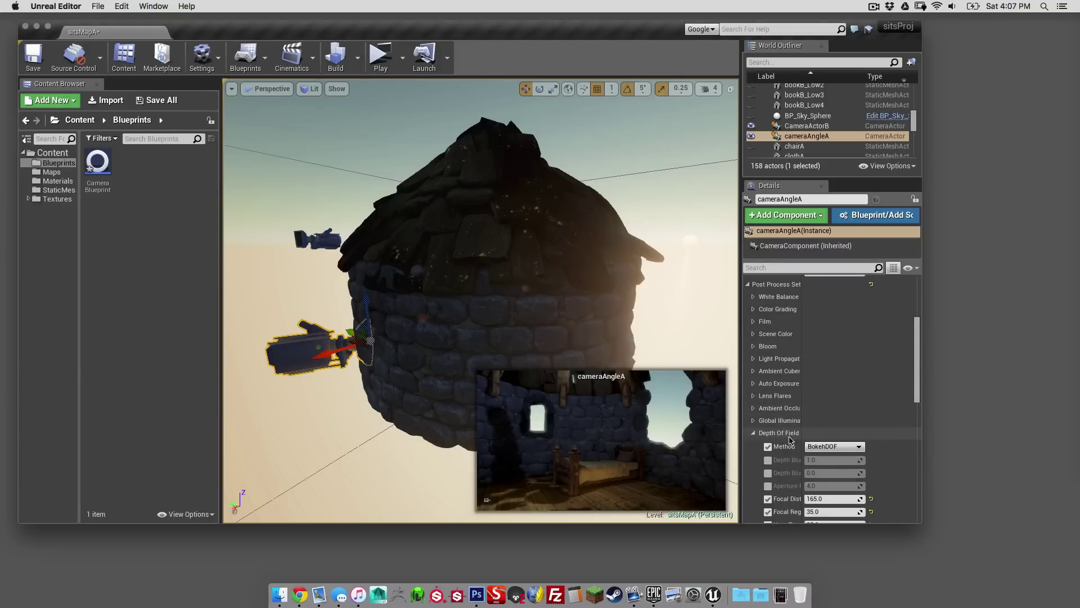
scroll(793, 406, up, 3)
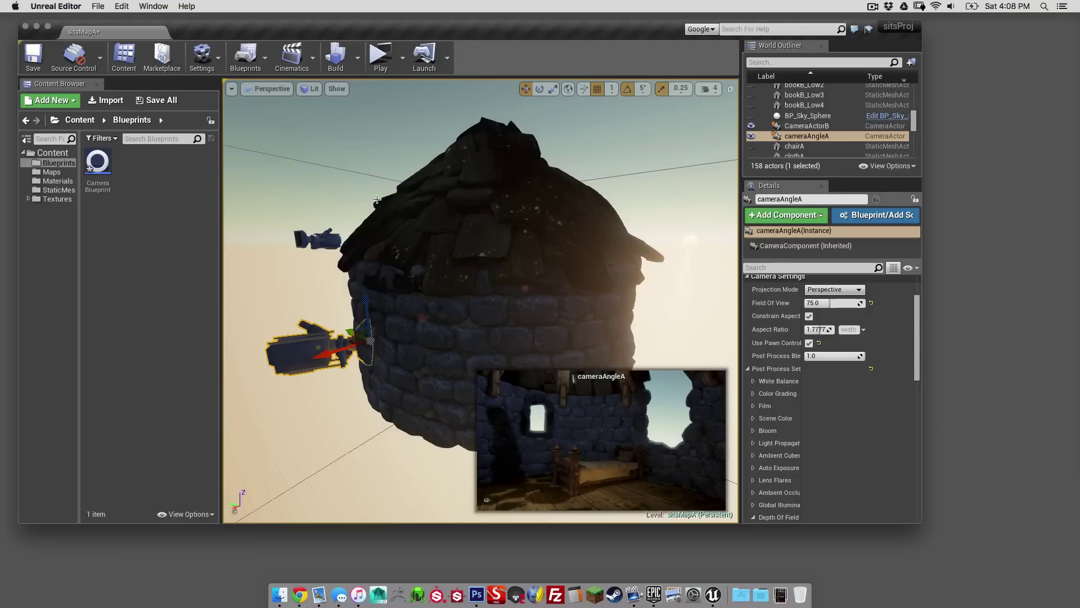
Open the sitsMapA Level Blueprint from the Blueprints menu
click(246, 56)
mouse_move(270, 151)
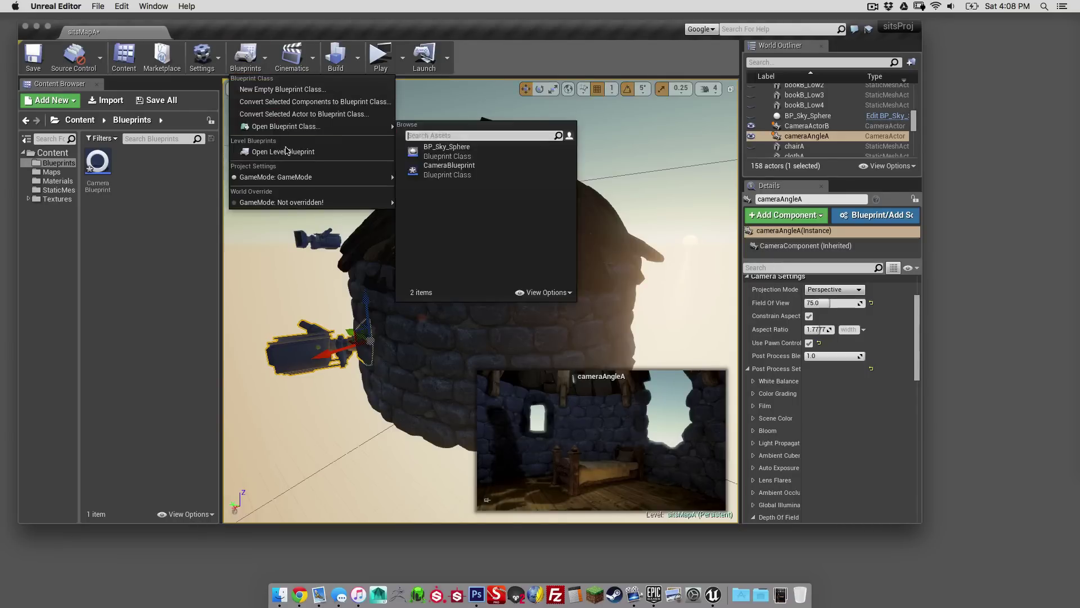
click(433, 158)
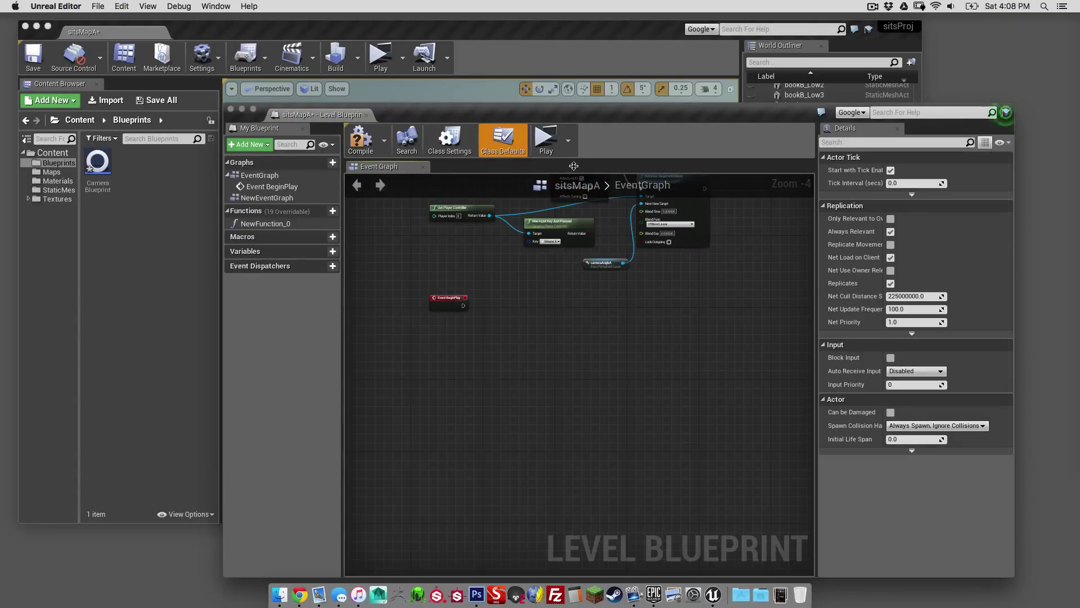
Reposition the blueprint window and move Event BeginPlay near the top of the event graph
drag(605, 122, 527, 95)
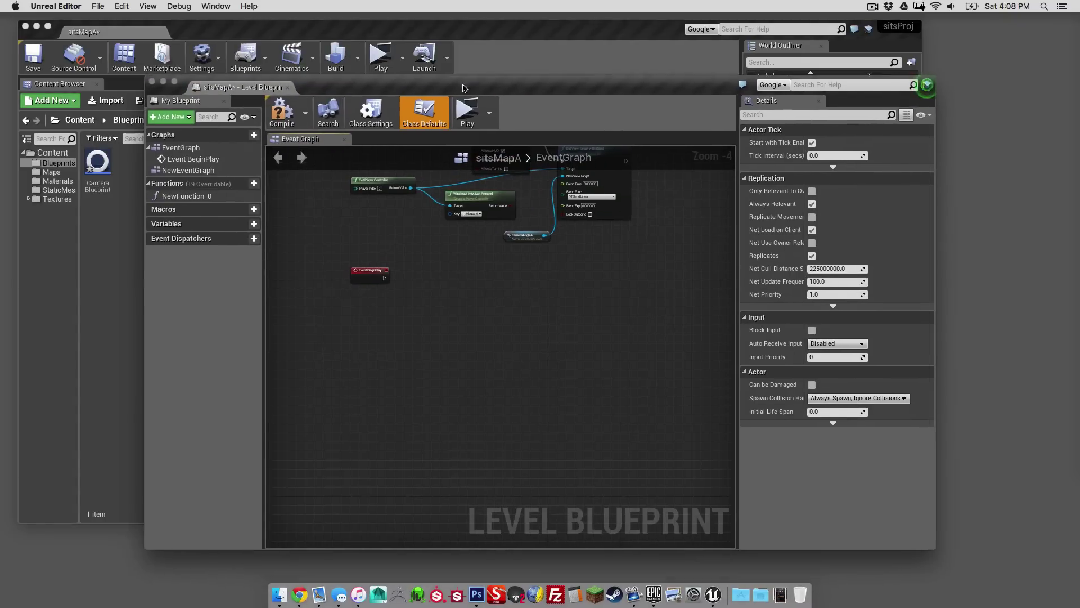
right_drag(495, 268, 518, 354)
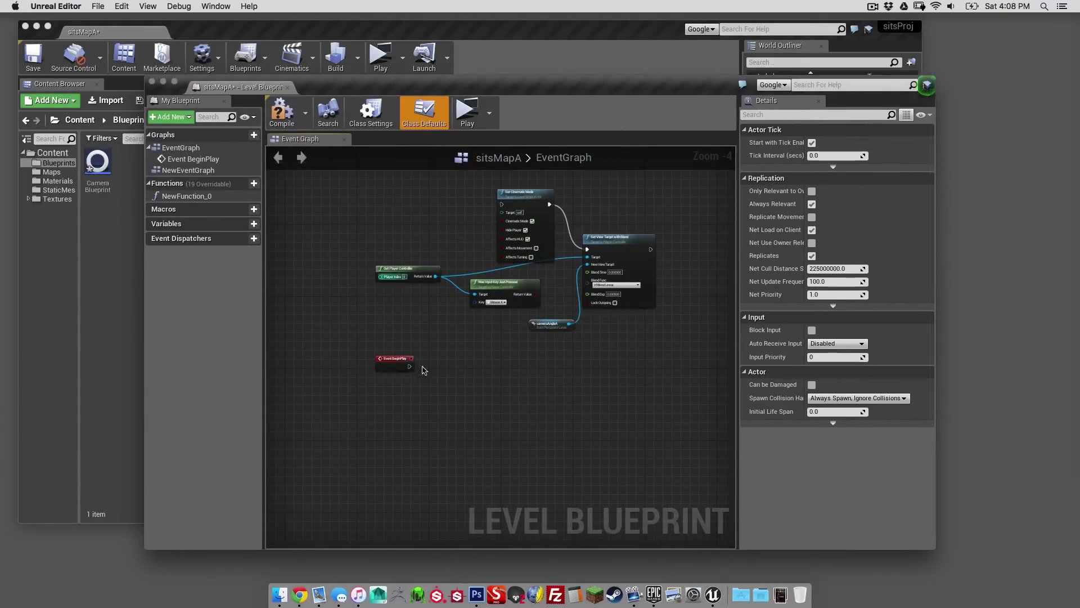
drag(395, 359, 412, 201)
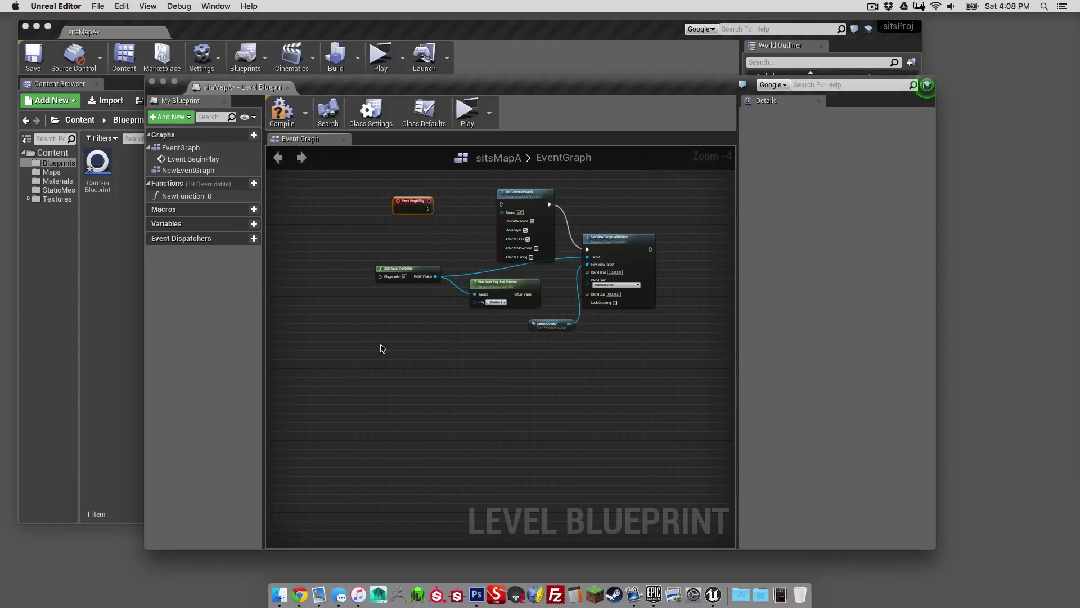
click(397, 383)
Add a second Get Player Controller node lower in the event graph
right_click(347, 387)
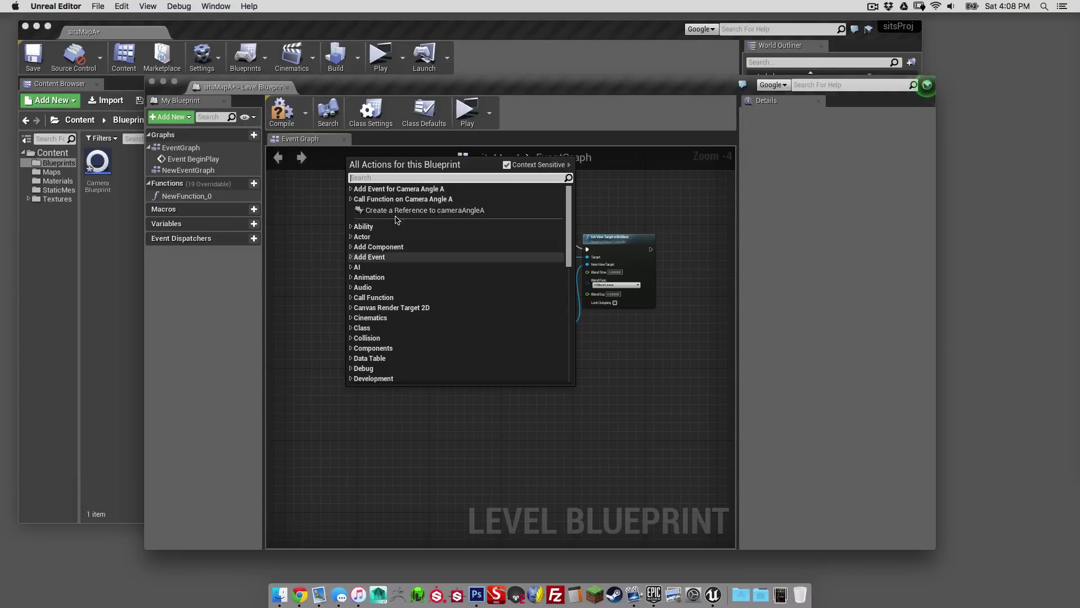
text(get pklay)
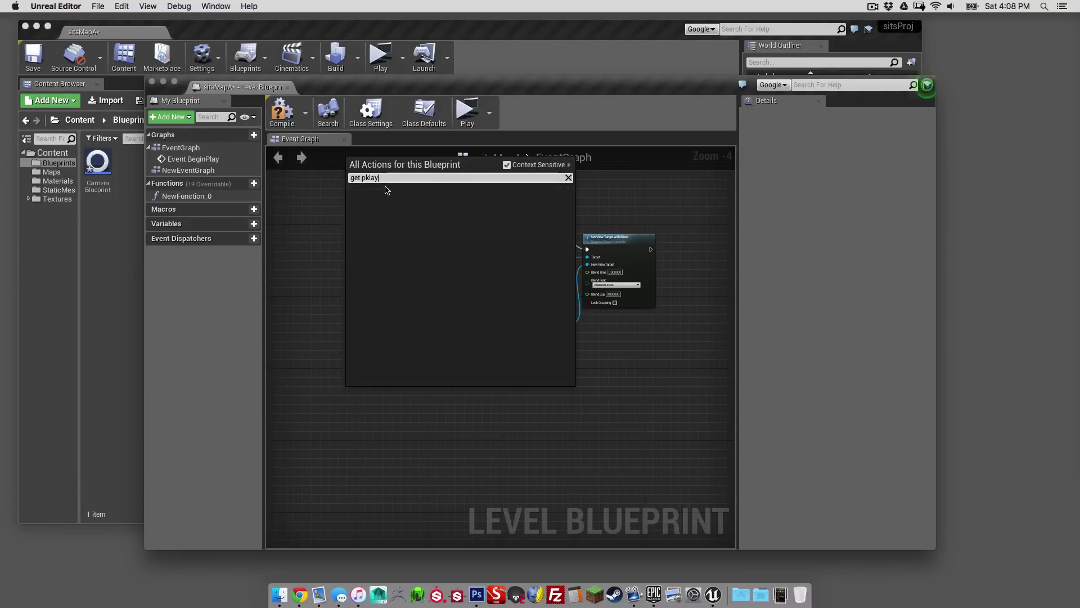
key(BackSpace)
key(BackSpace)
key(BackSpace)
key(BackSpace)
text(layer)
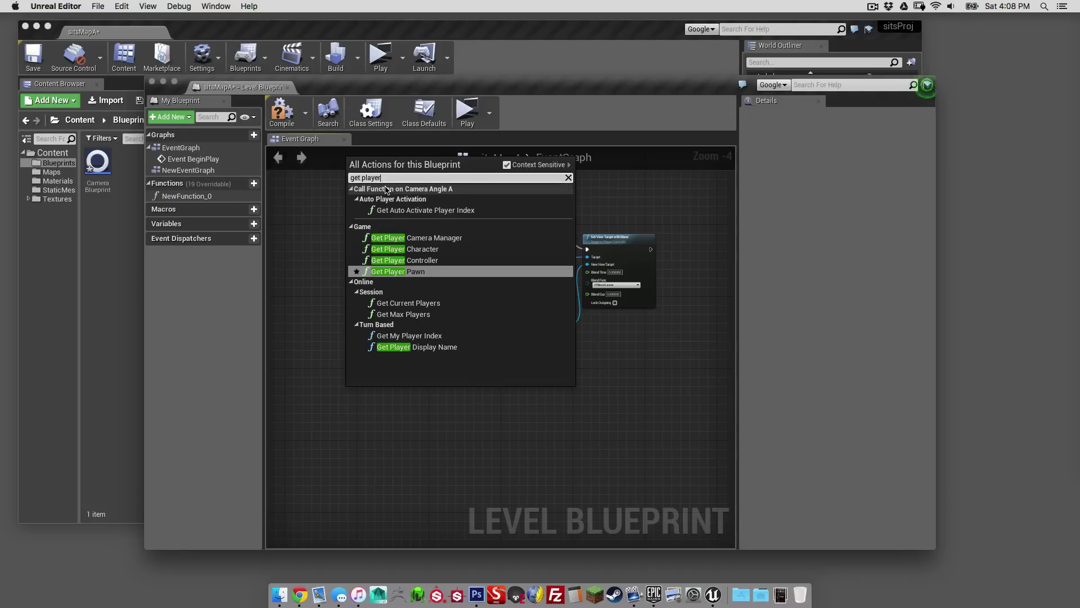
text( con)
click(493, 199)
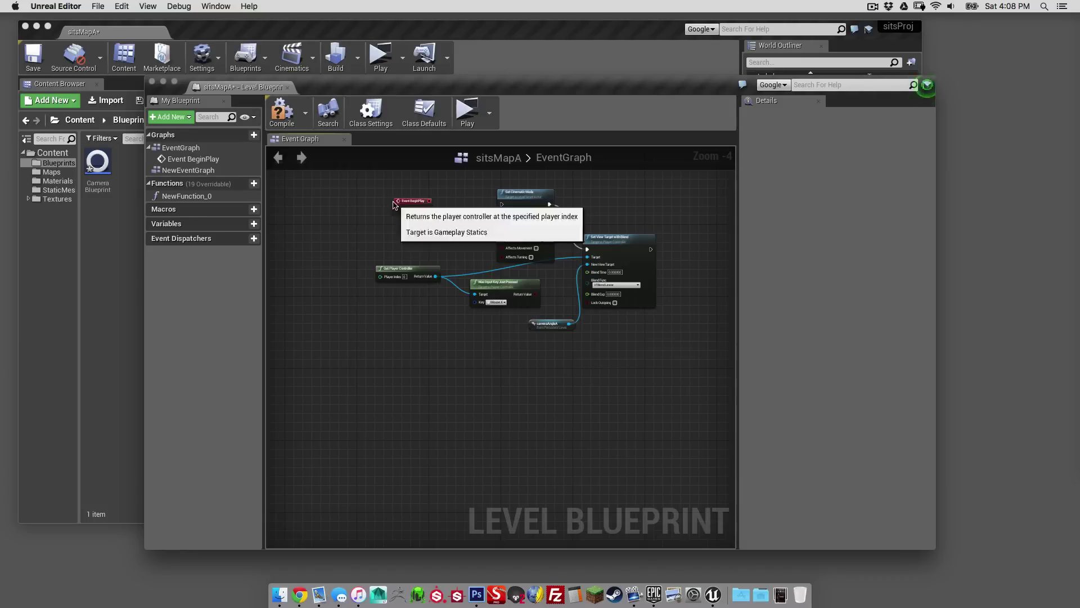
drag(362, 397, 384, 419)
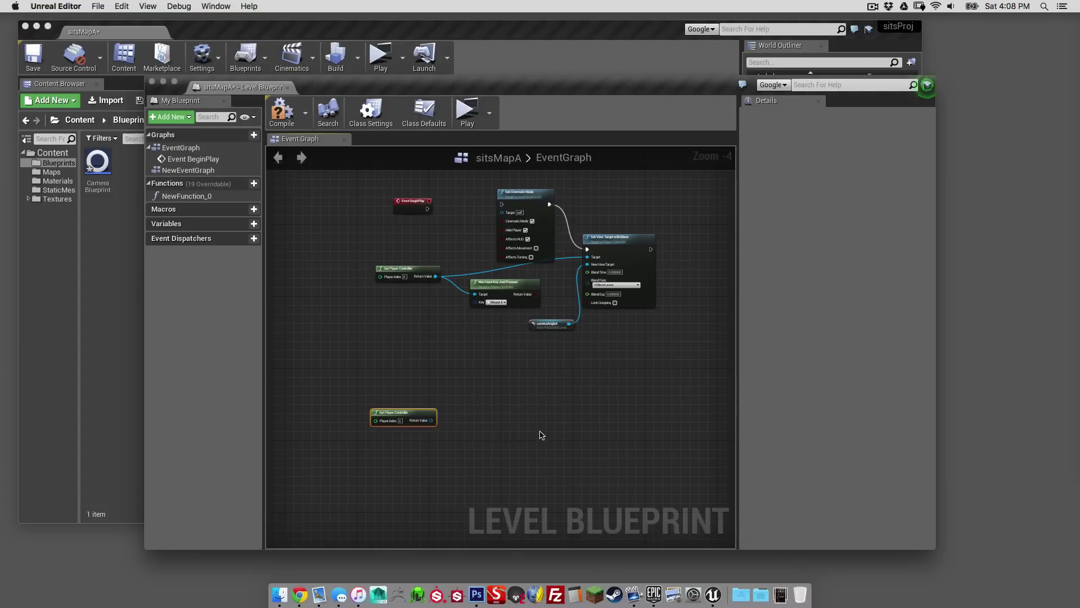
Add a Was Input Key Just Pressed node, searching all actions for 'was input key'
right_click(491, 445)
text(was)
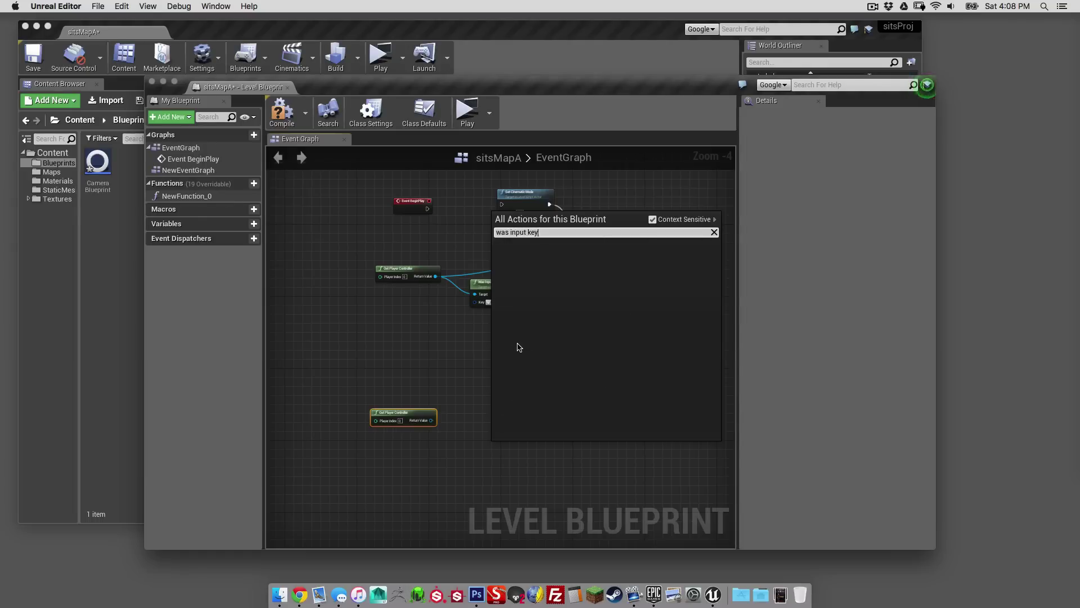
text( input key)
click(652, 220)
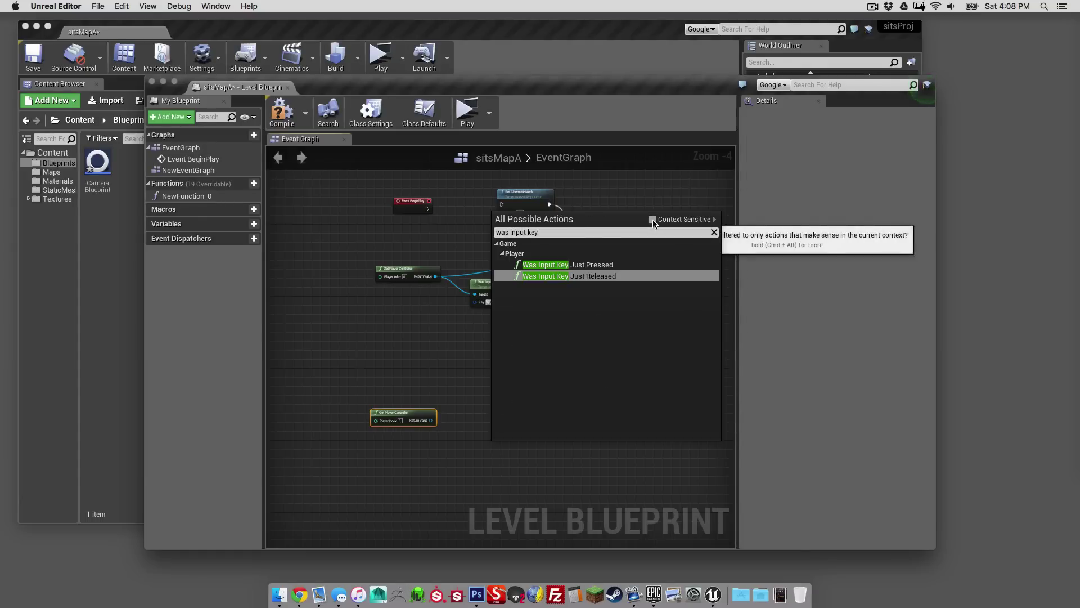
click(573, 270)
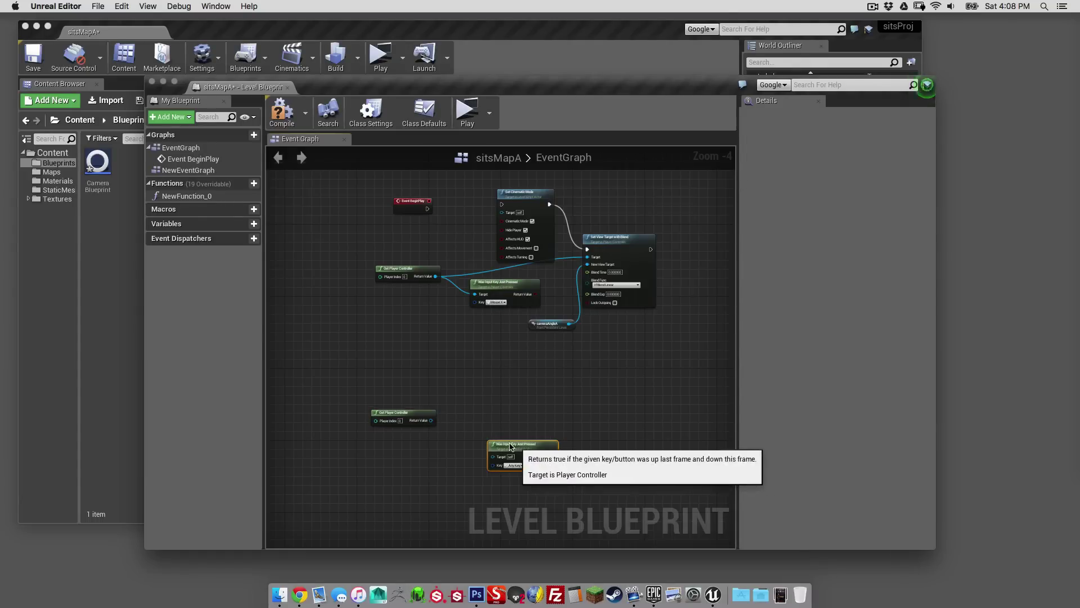
drag(498, 446, 470, 456)
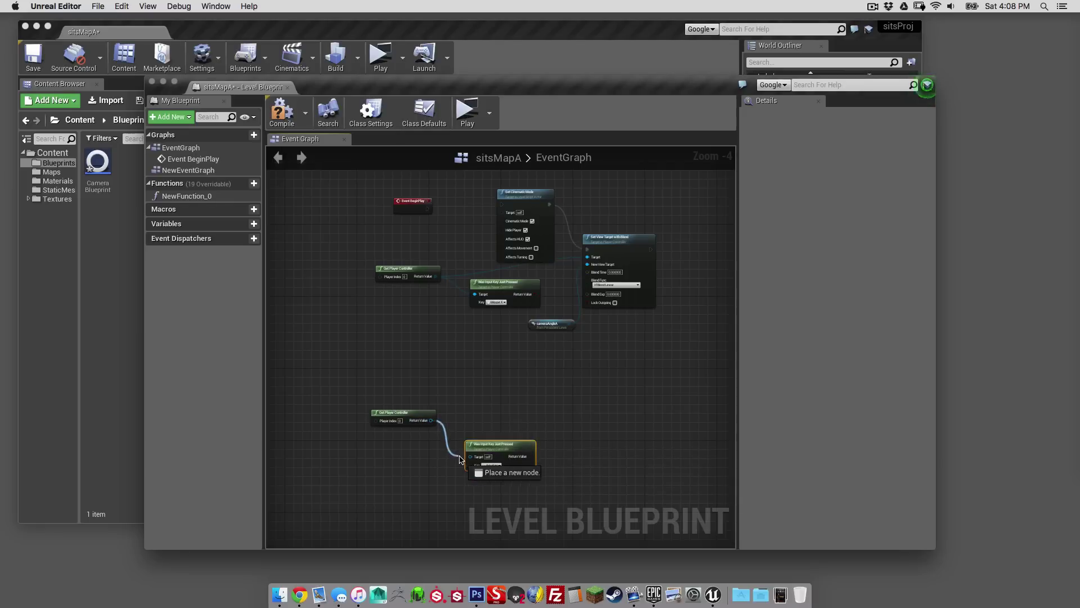
Set the lower Was Input Key Just Pressed node's key to Mouse X
click(492, 464)
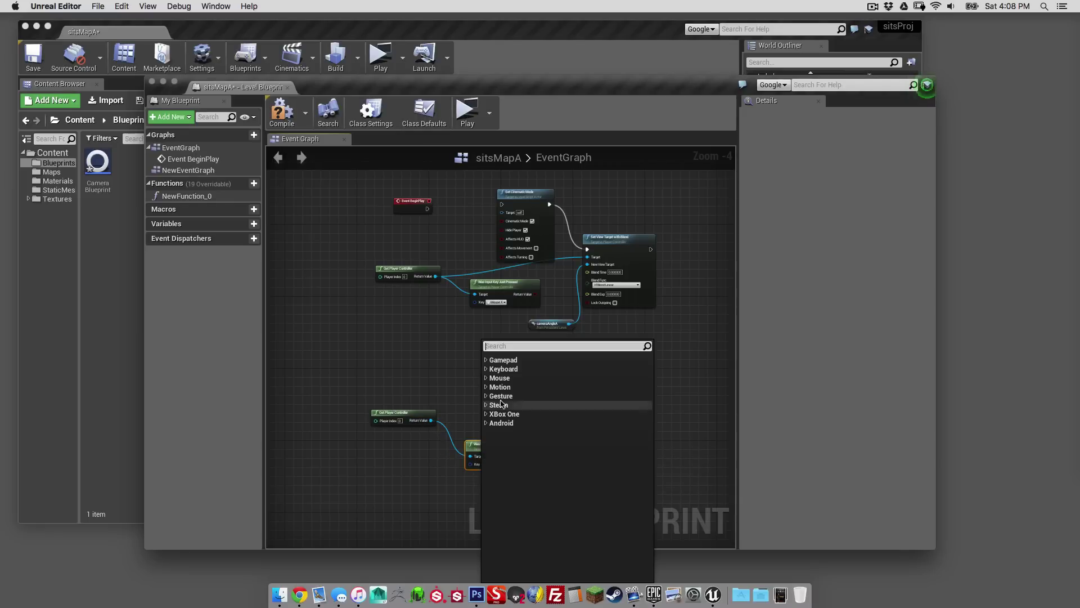
click(488, 378)
click(510, 390)
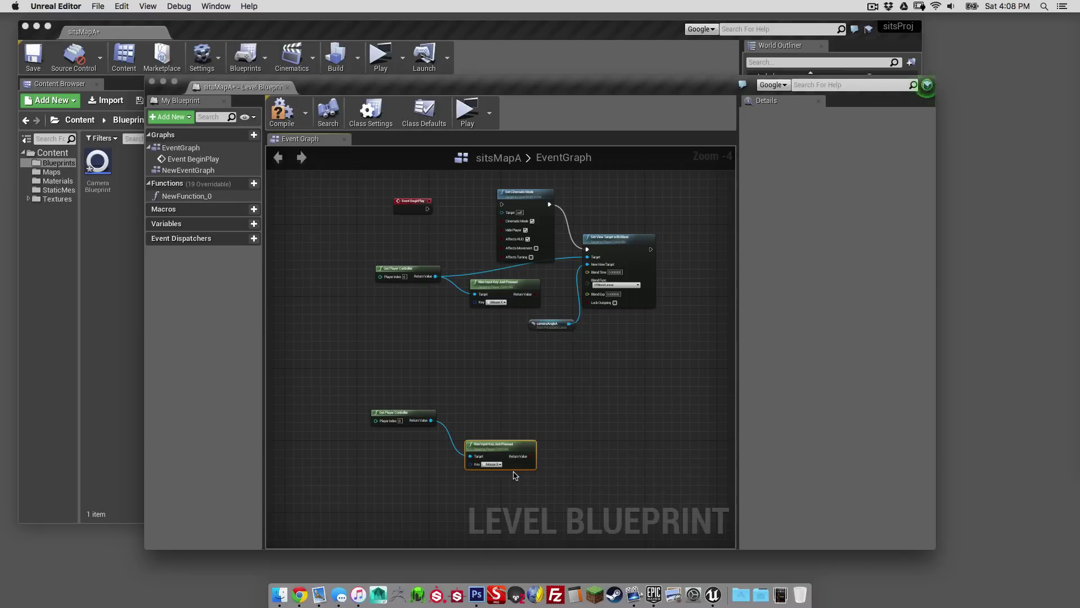
drag(511, 449, 511, 457)
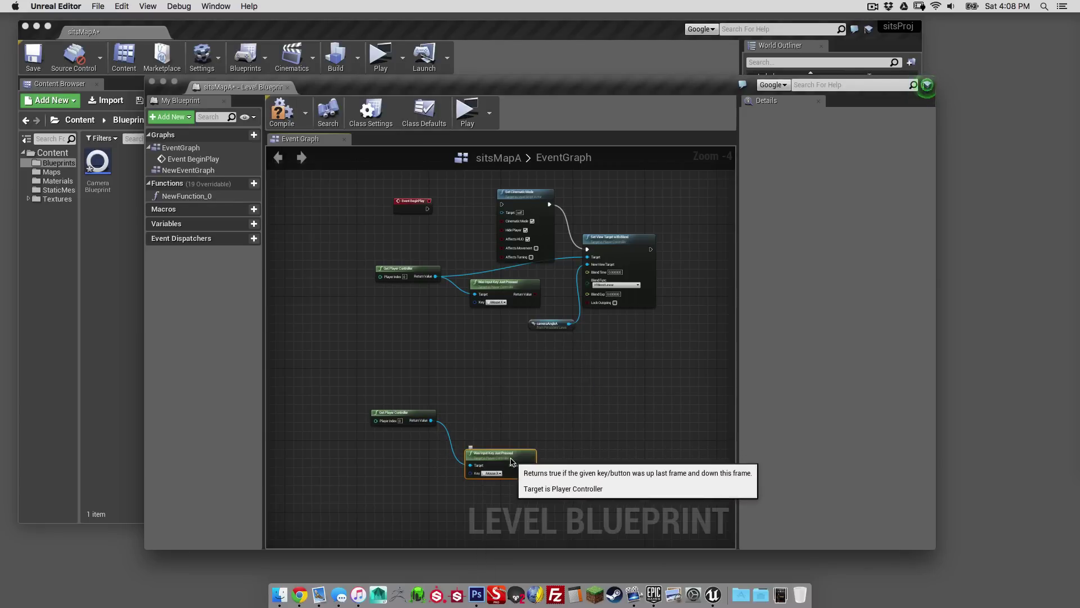
click(502, 413)
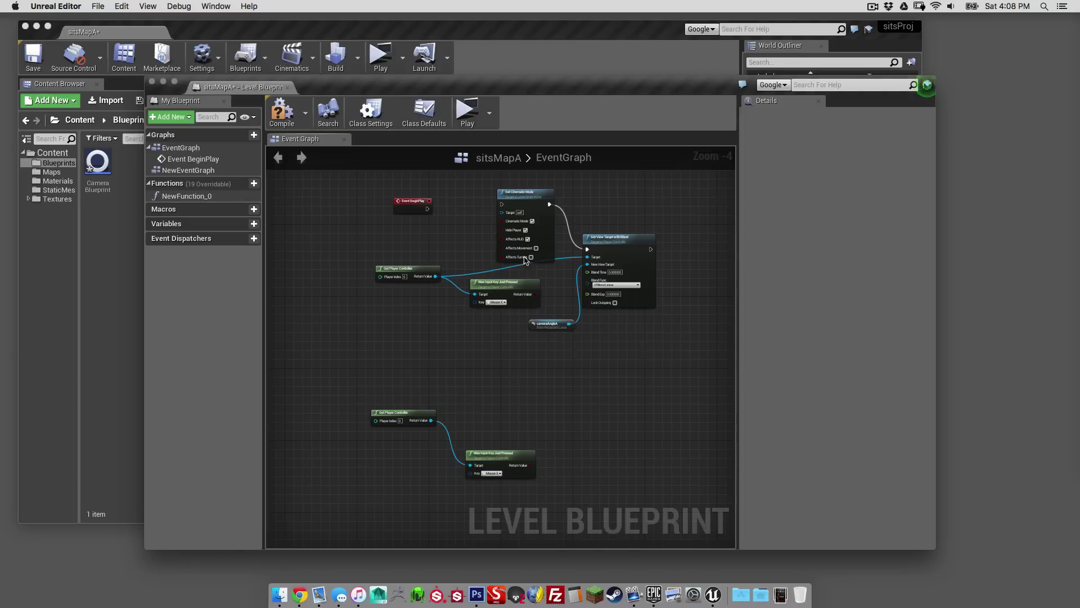
Add a Set Cinematic Mode node via a context-sensitive 'cinem' search and move it up-left
right_click(505, 376)
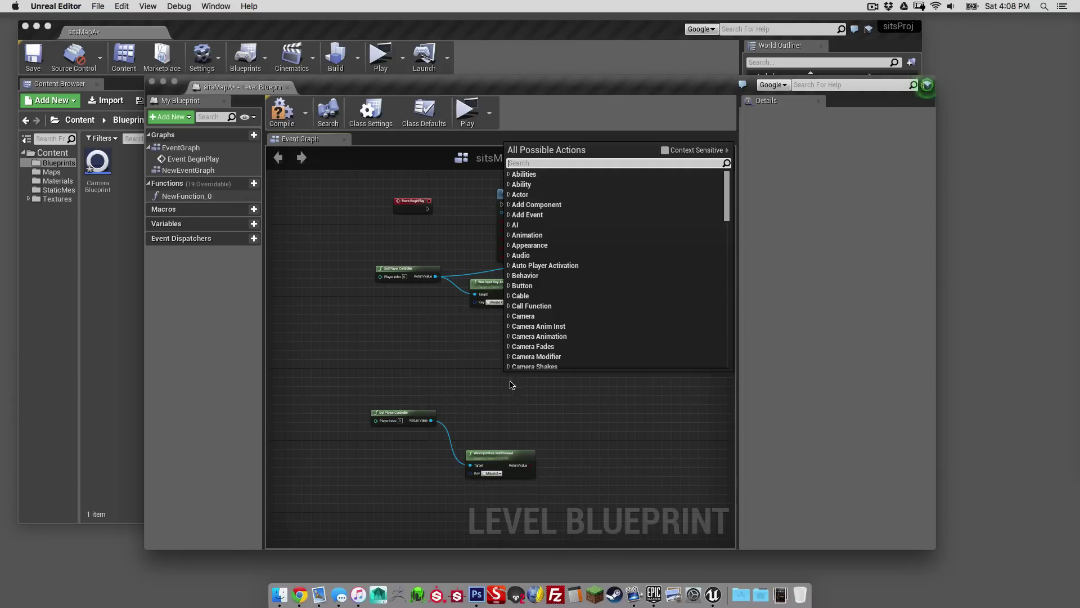
click(664, 150)
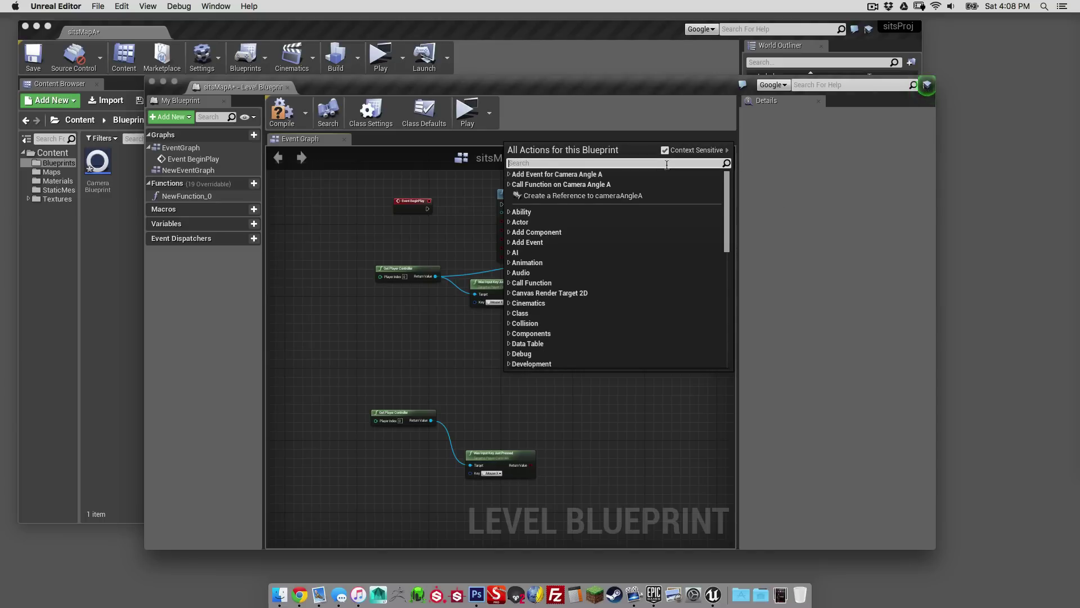
text(cionem)
key(BackSpace)
key(BackSpace)
key(BackSpace)
key(BackSpace)
text(nema)
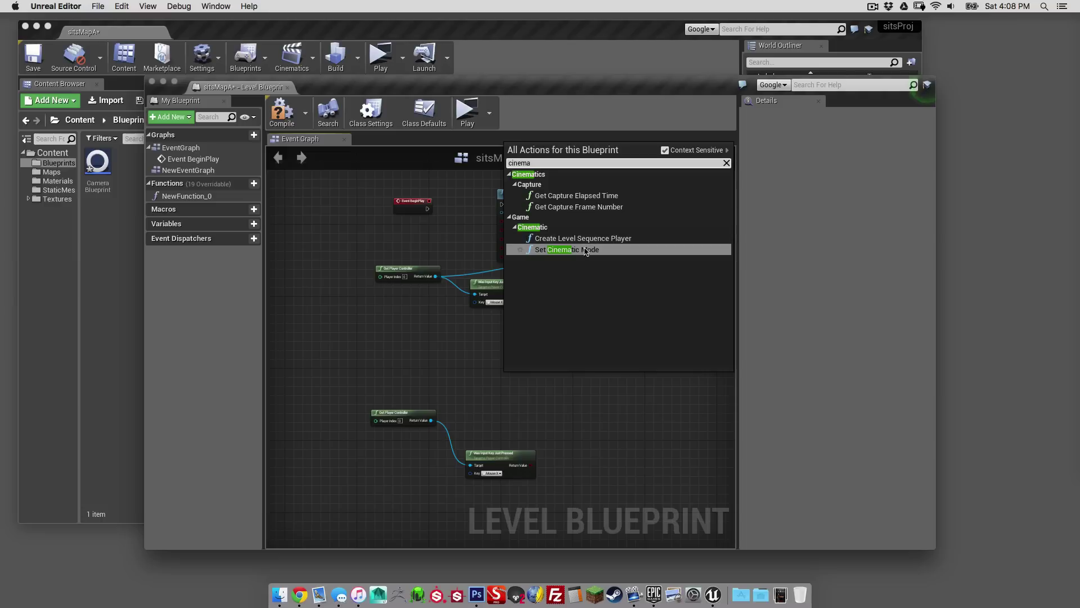
click(586, 249)
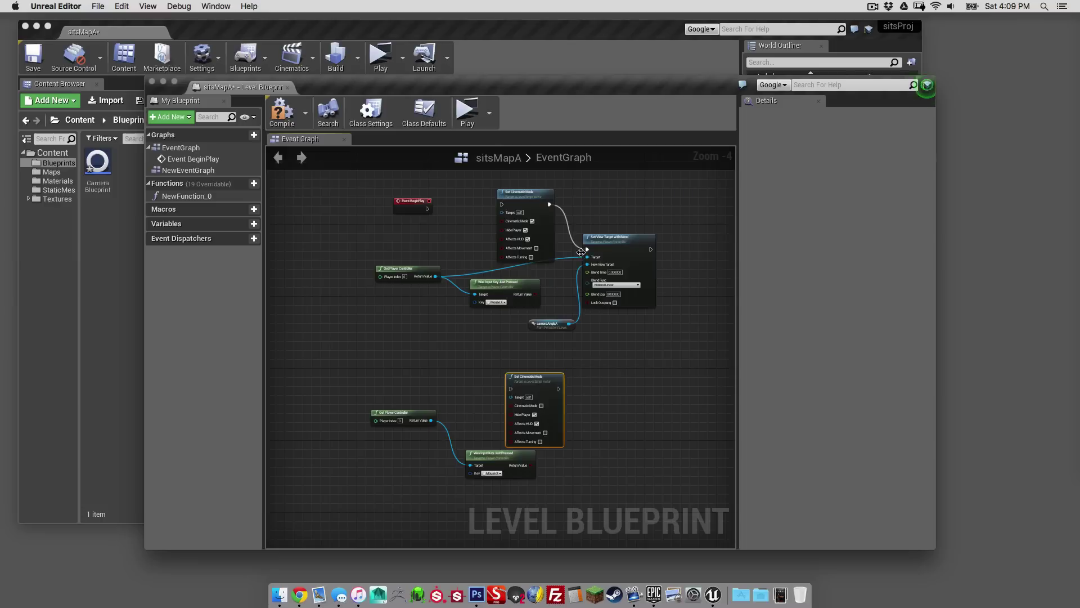
drag(536, 377, 509, 355)
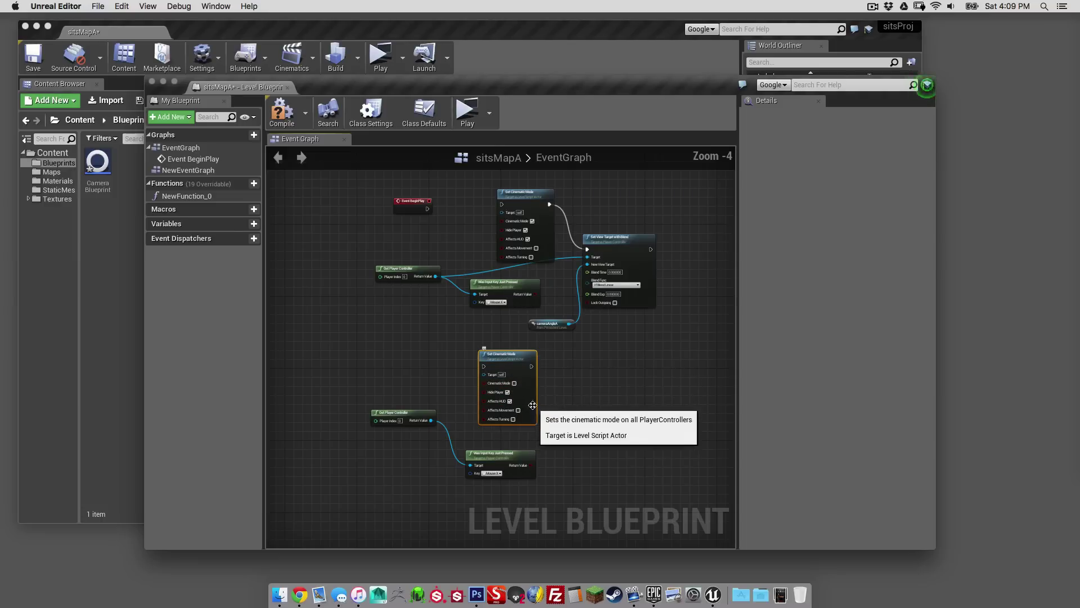
Switch on the new Set Cinematic Mode node's Cinematic Mode checkbox
scroll(578, 380, down, 1)
scroll(579, 399, up, 2)
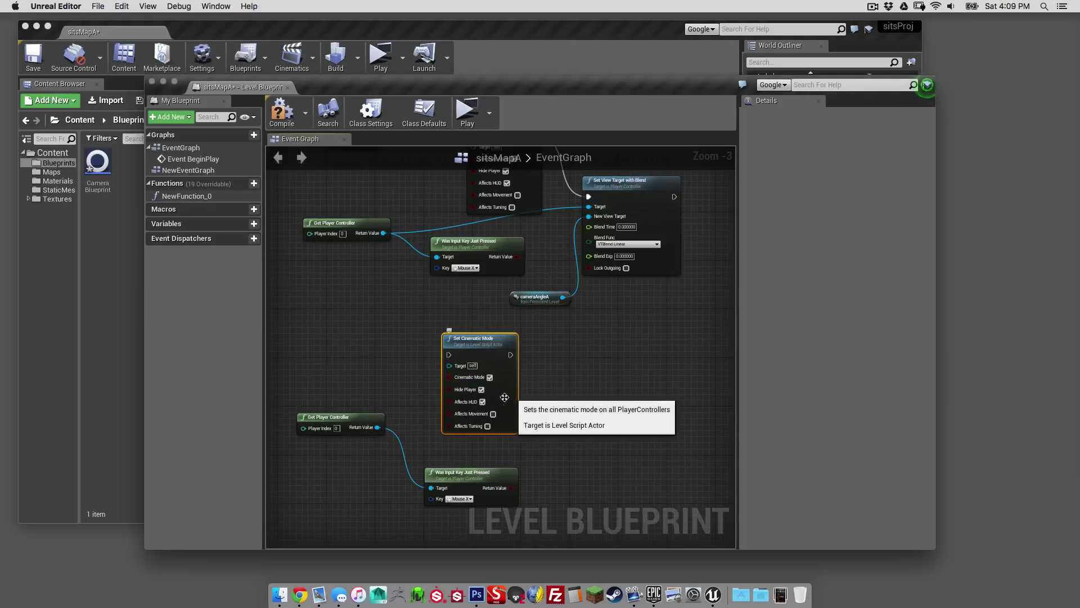
click(489, 378)
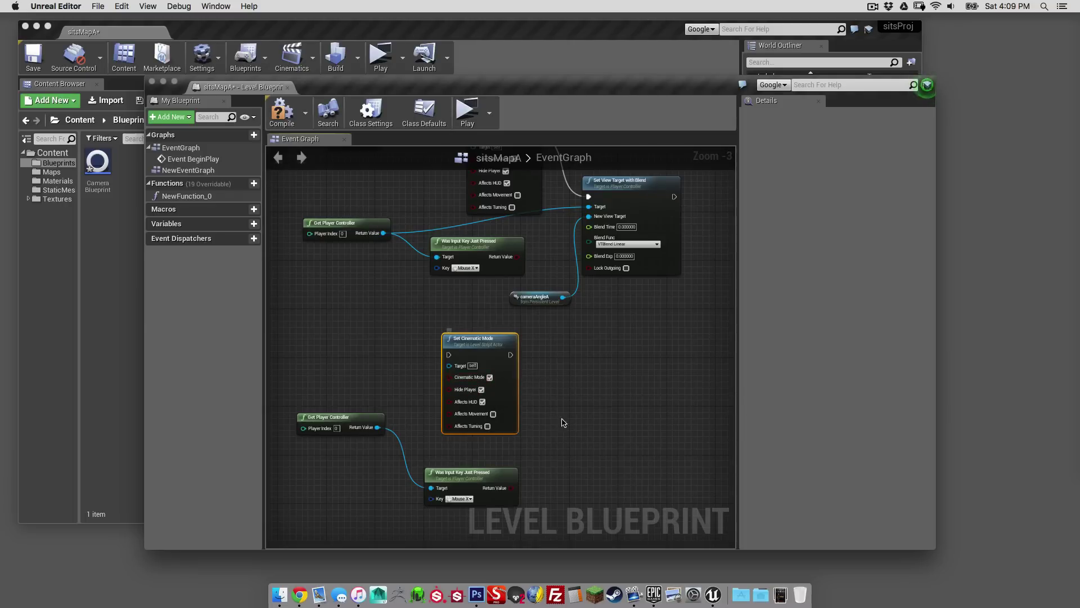
click(591, 376)
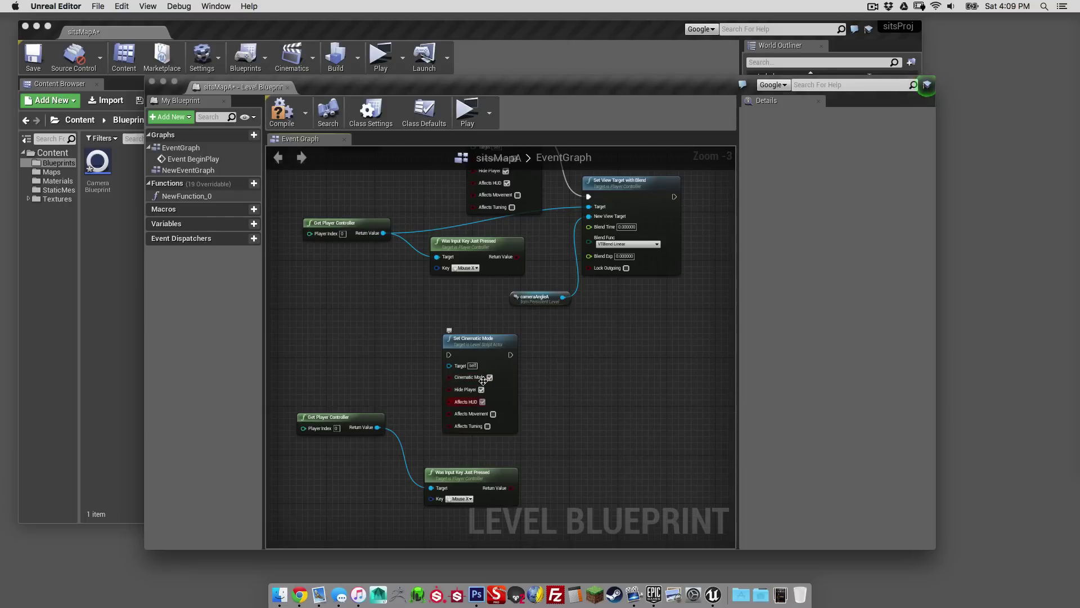
Add a Set View Target with Blend node from an all-actions 'set view target' search
right_click(592, 388)
text(ser )
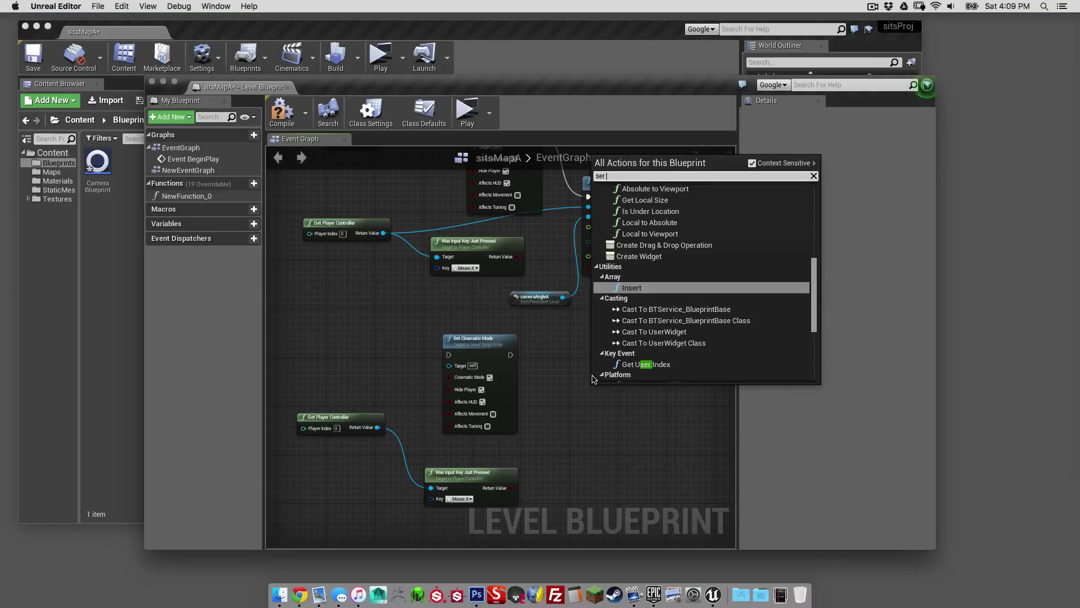
text(vie)
key(BackSpace)
key(BackSpace)
key(BackSpace)
key(BackSpace)
key(BackSpace)
text(t view )
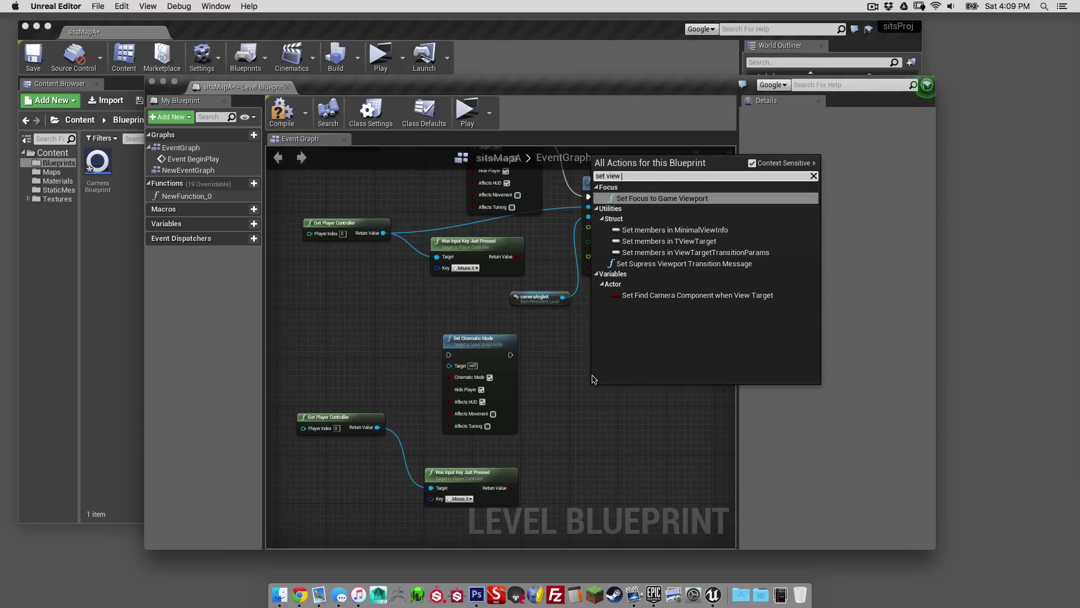
text(tar)
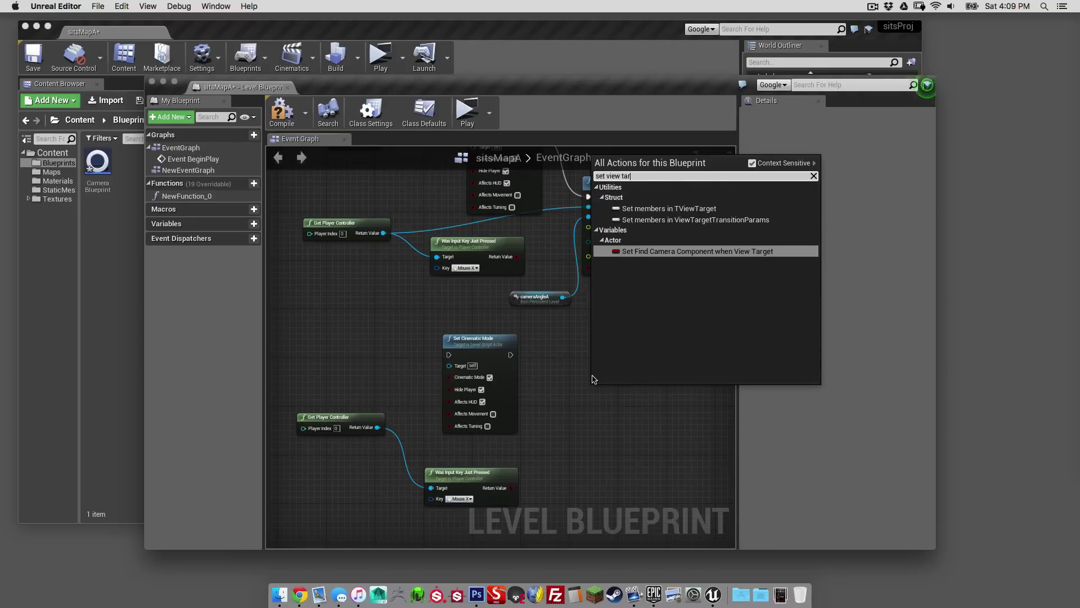
click(752, 163)
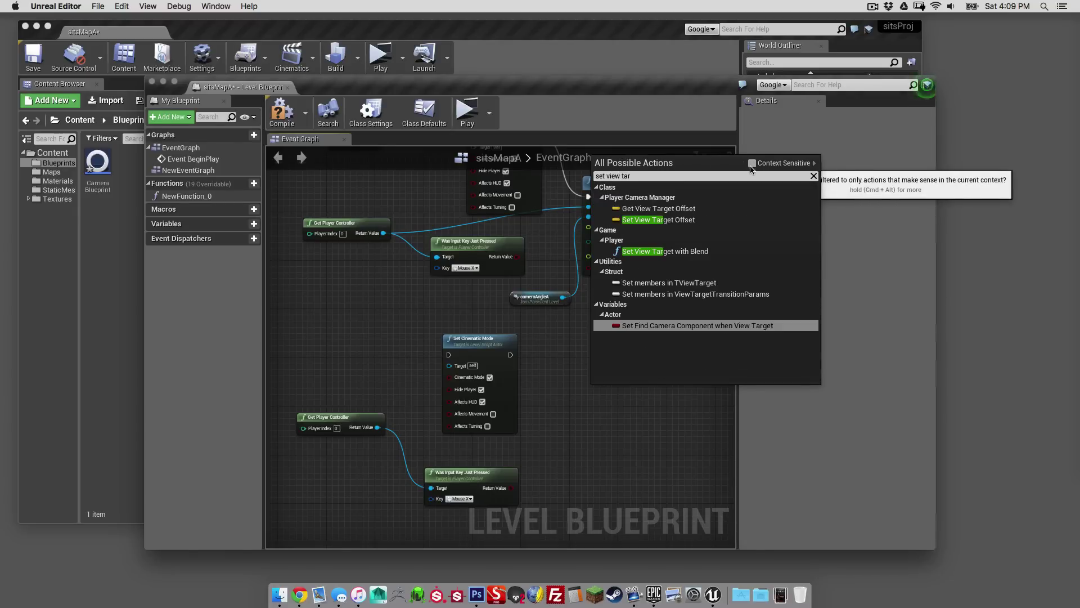
click(692, 251)
drag(640, 391, 610, 375)
Chain it after Set Cinematic Mode with the player controller as Target; New View Target picker is empty
drag(510, 354, 565, 386)
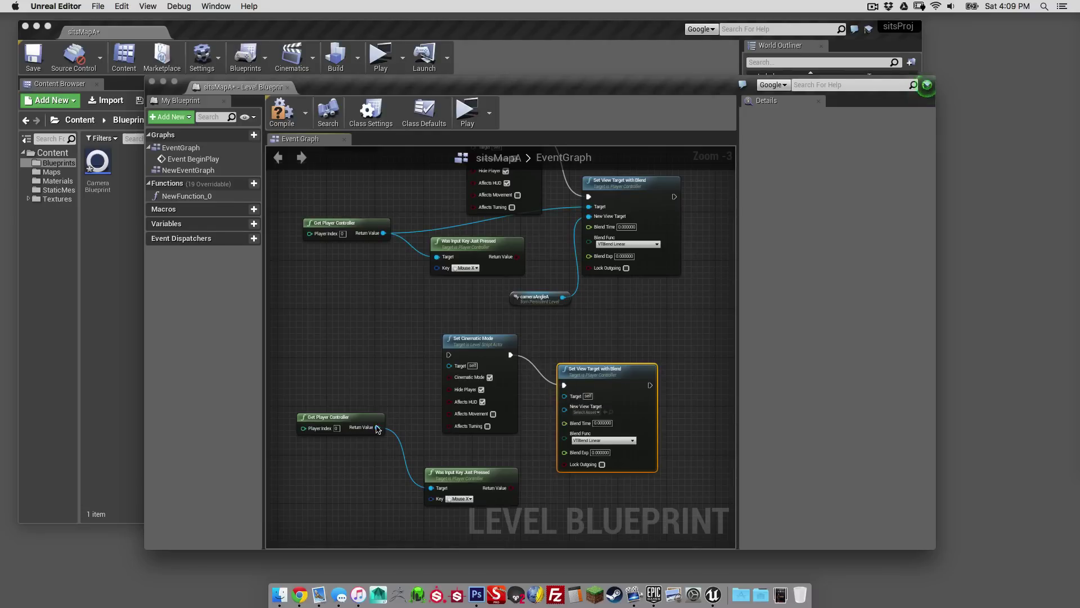
drag(377, 428, 626, 366)
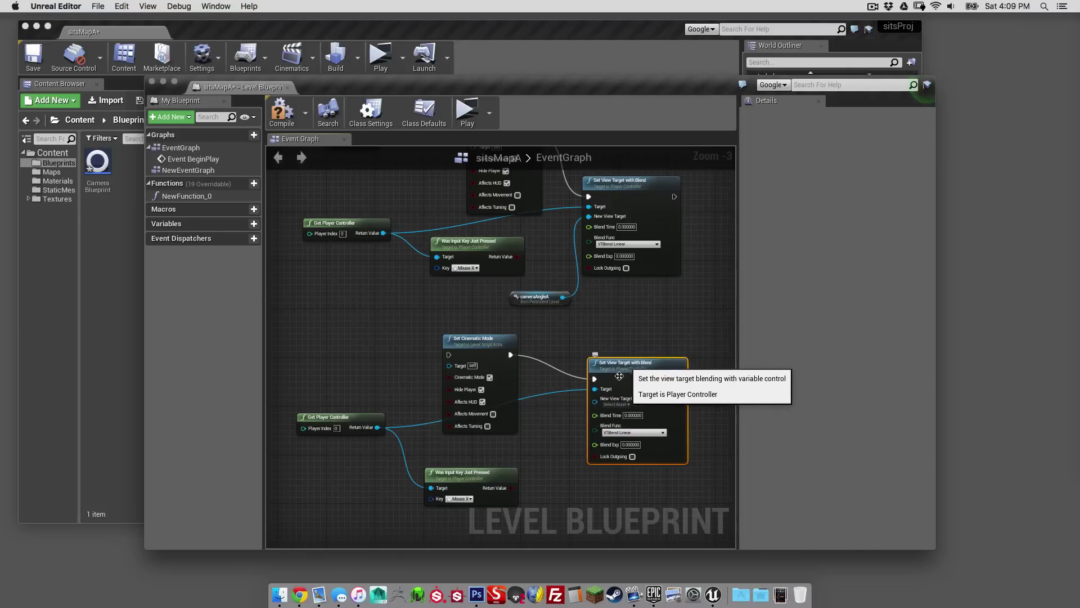
click(551, 436)
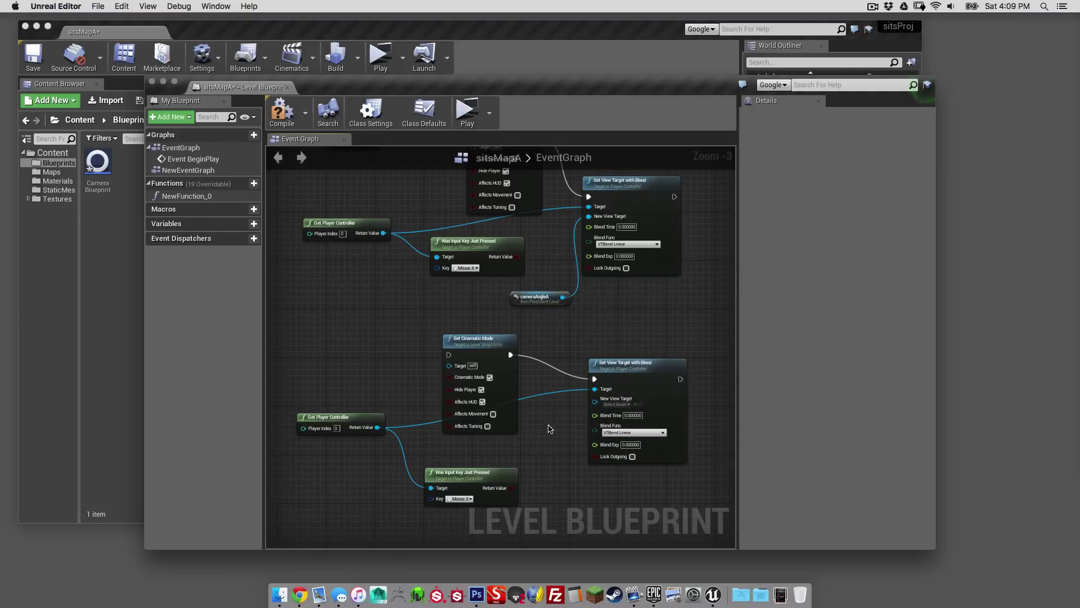
click(630, 404)
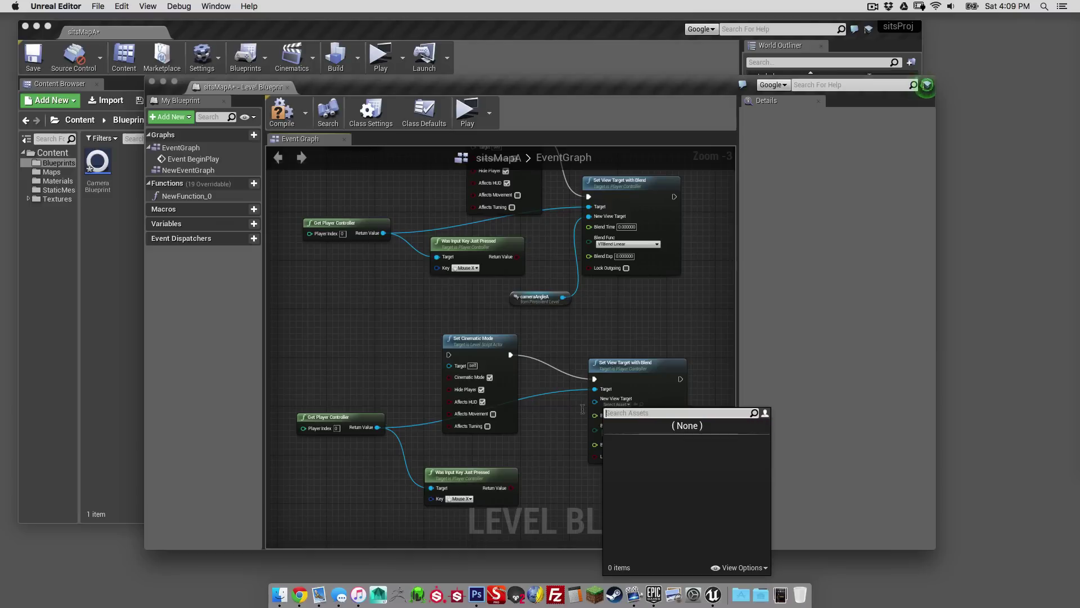
click(517, 450)
Move the Level Blueprint window left and bring the main level editor forward
right_click(542, 418)
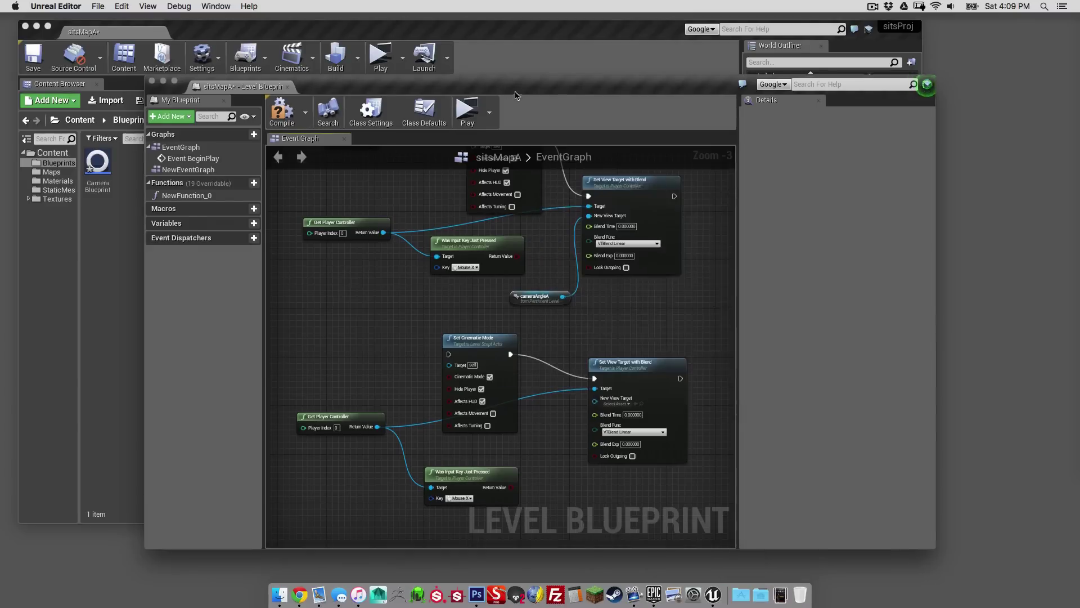
drag(934, 118, 781, 123)
click(818, 138)
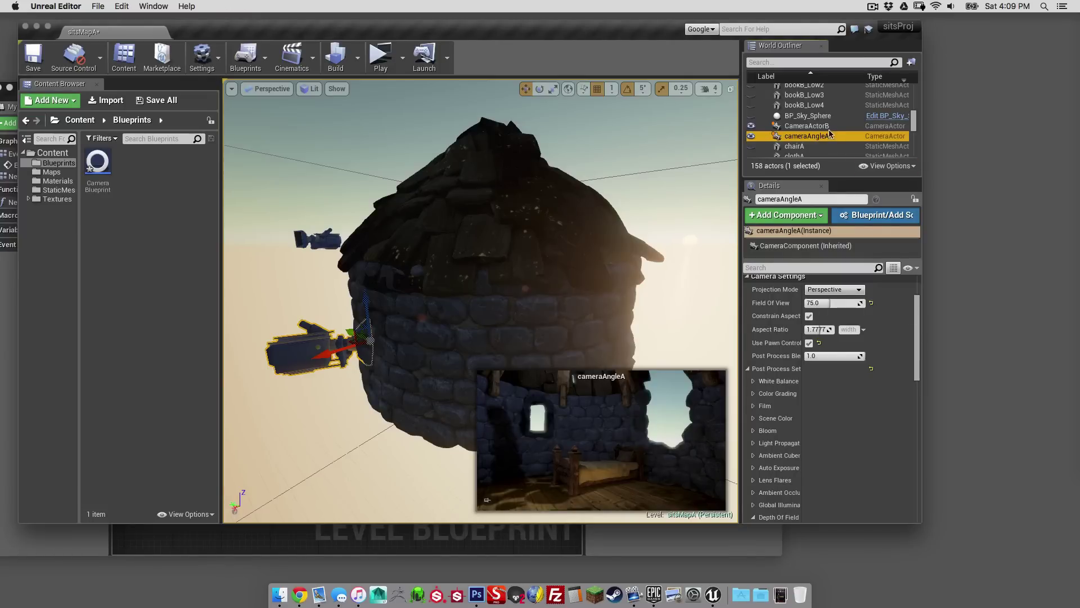
Drag cameraAngleA from the World Outliner into the graph and wire it to New View Target
click(807, 125)
click(701, 535)
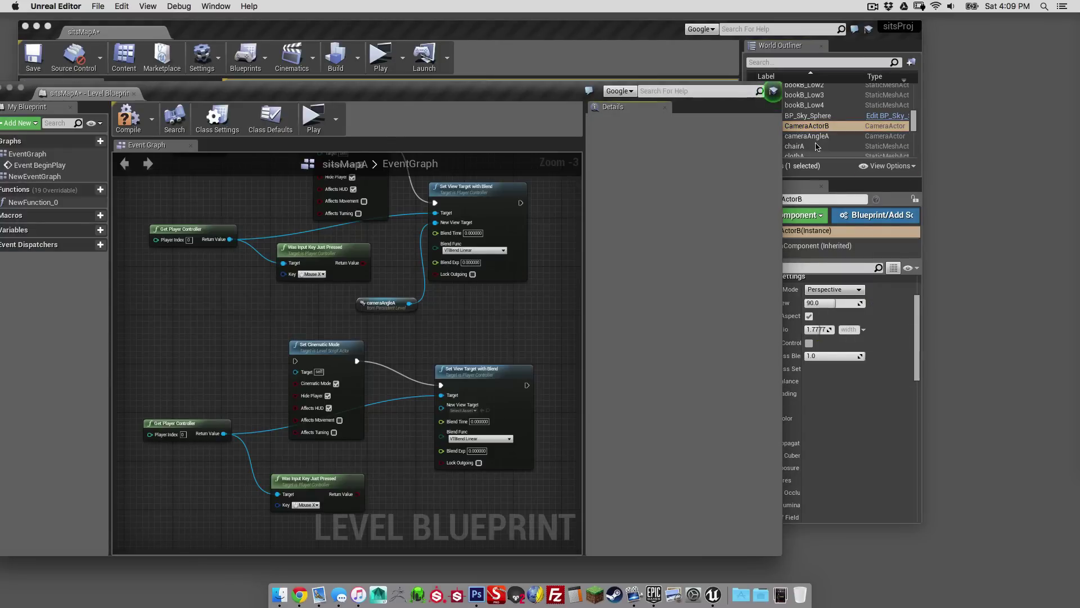
click(807, 136)
click(710, 547)
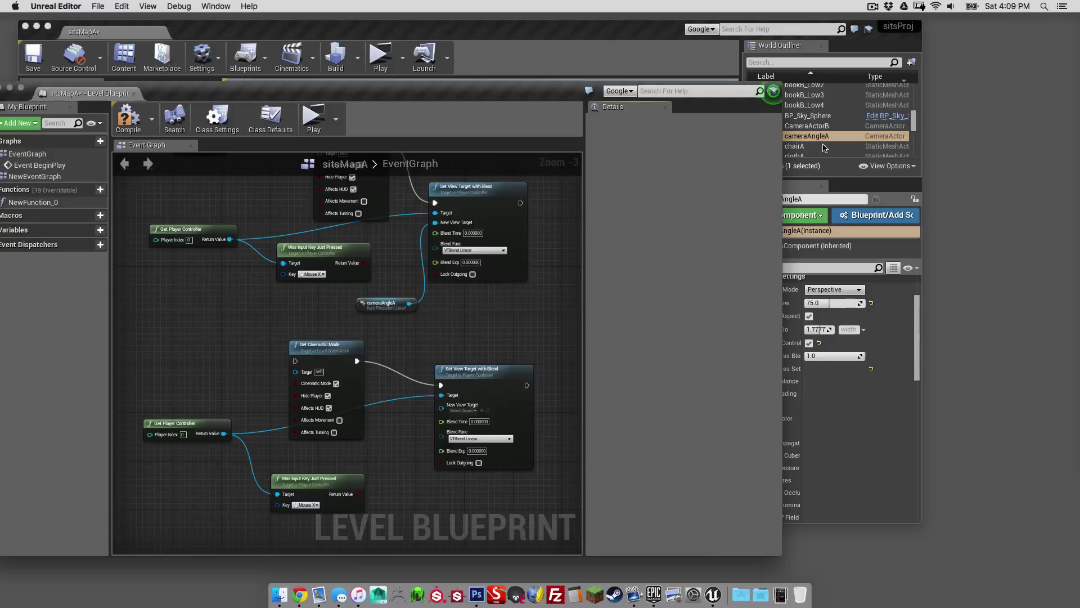
drag(810, 136, 360, 455)
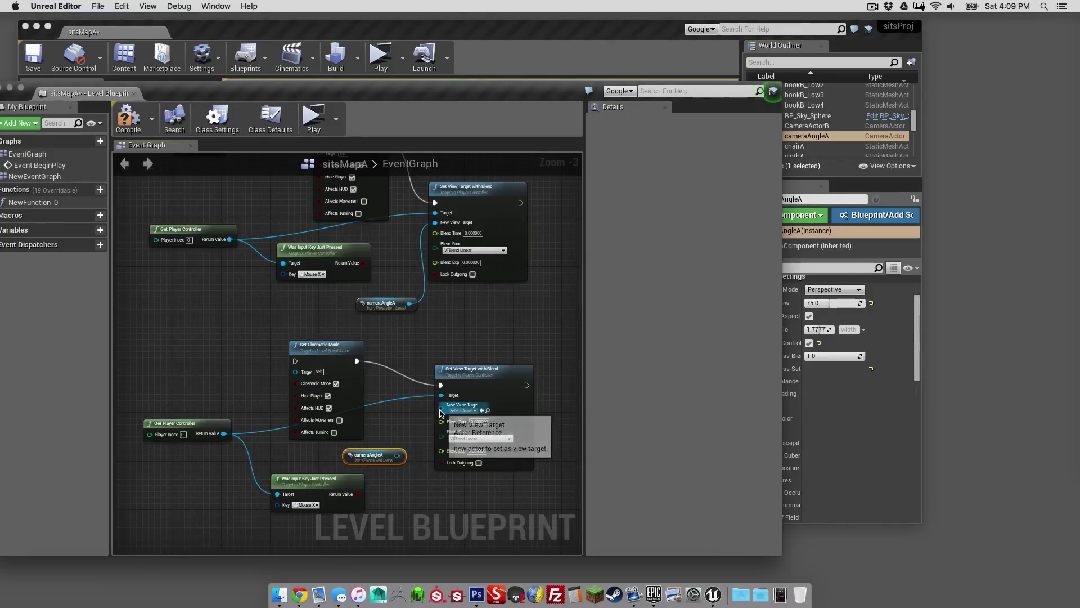
drag(440, 410, 397, 454)
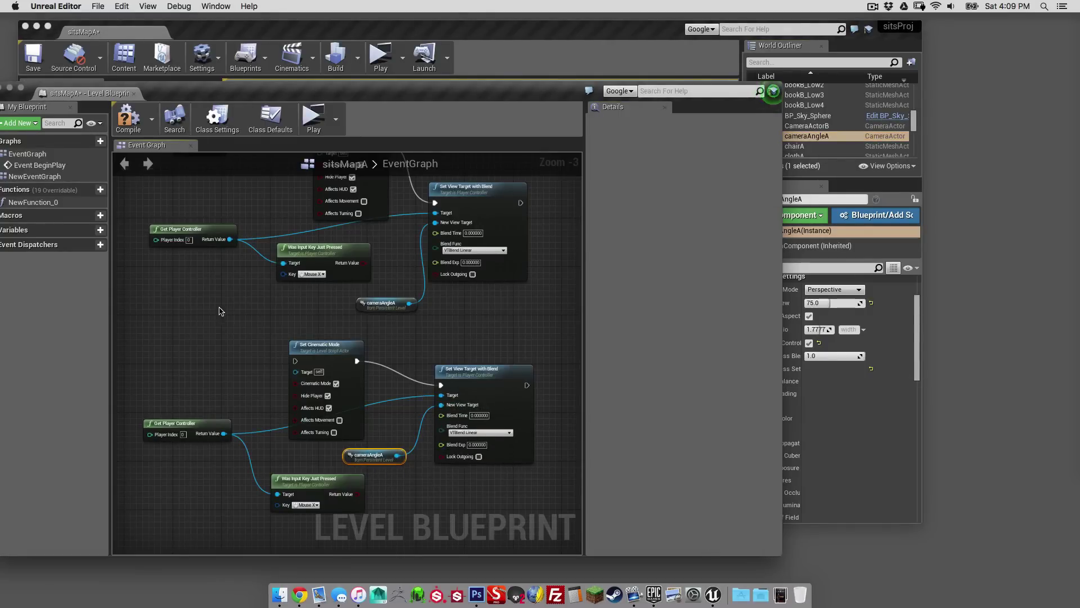
right_drag(220, 311, 316, 398)
Link Event BeginPlay to the lower Set Cinematic Mode chain, then return to the level editor
drag(287, 206, 277, 376)
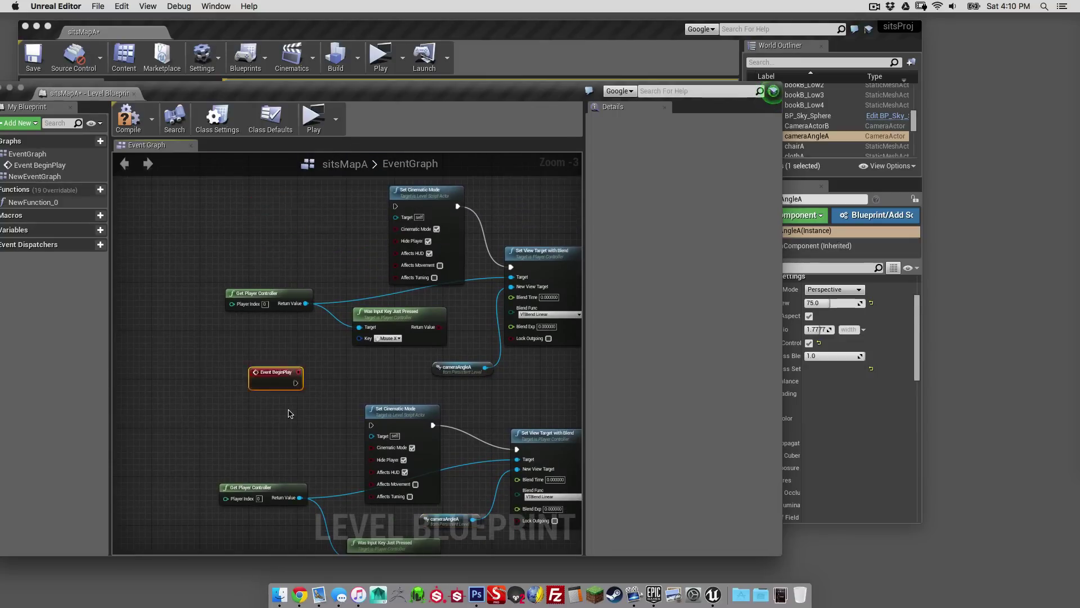
drag(290, 413, 371, 425)
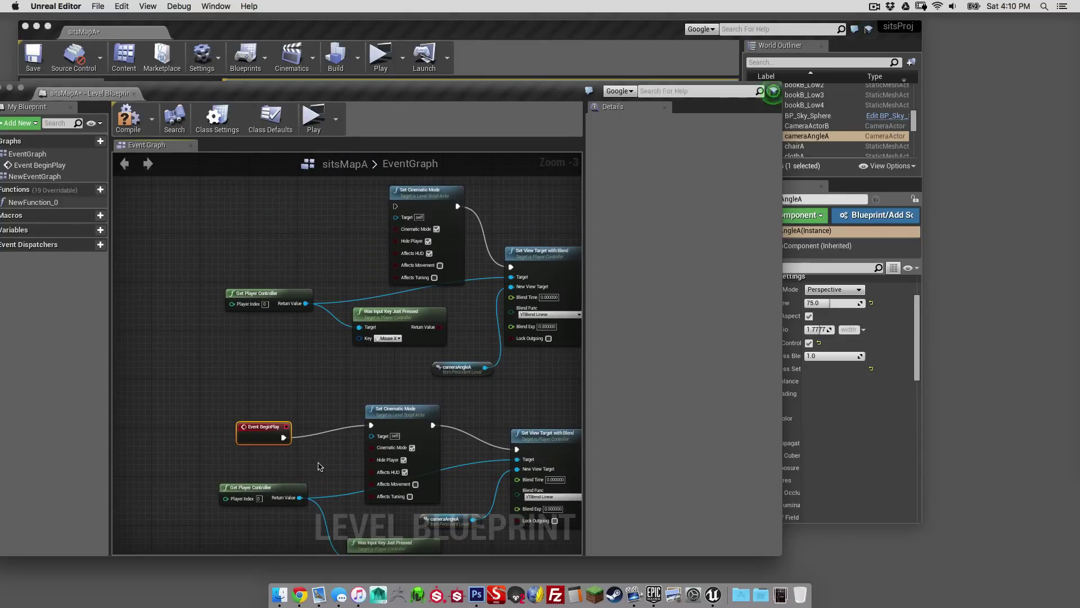
right_drag(344, 474, 270, 367)
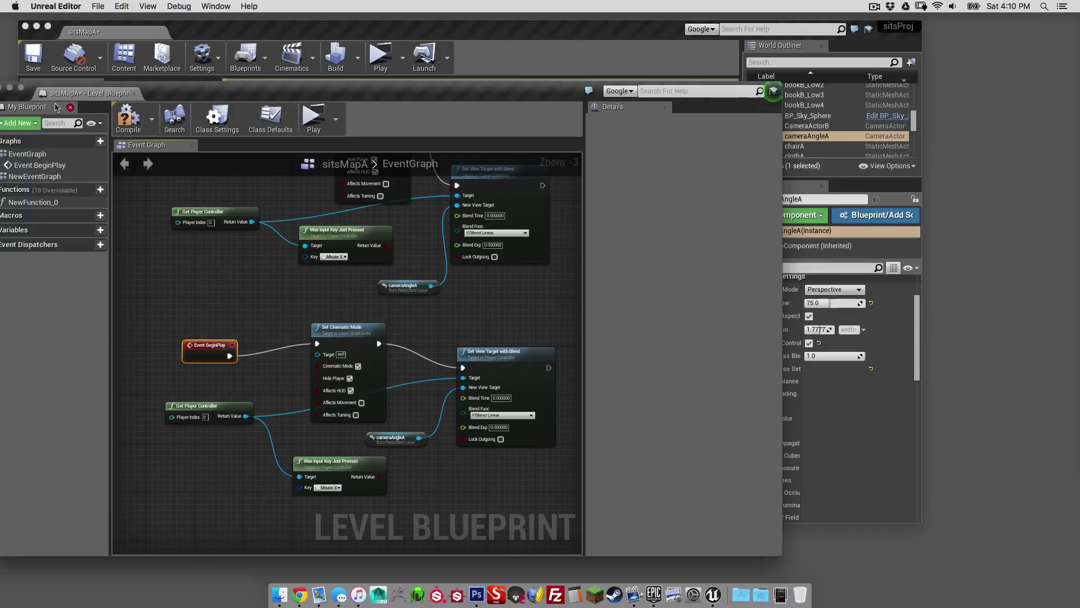
drag(172, 89, 351, 123)
click(377, 117)
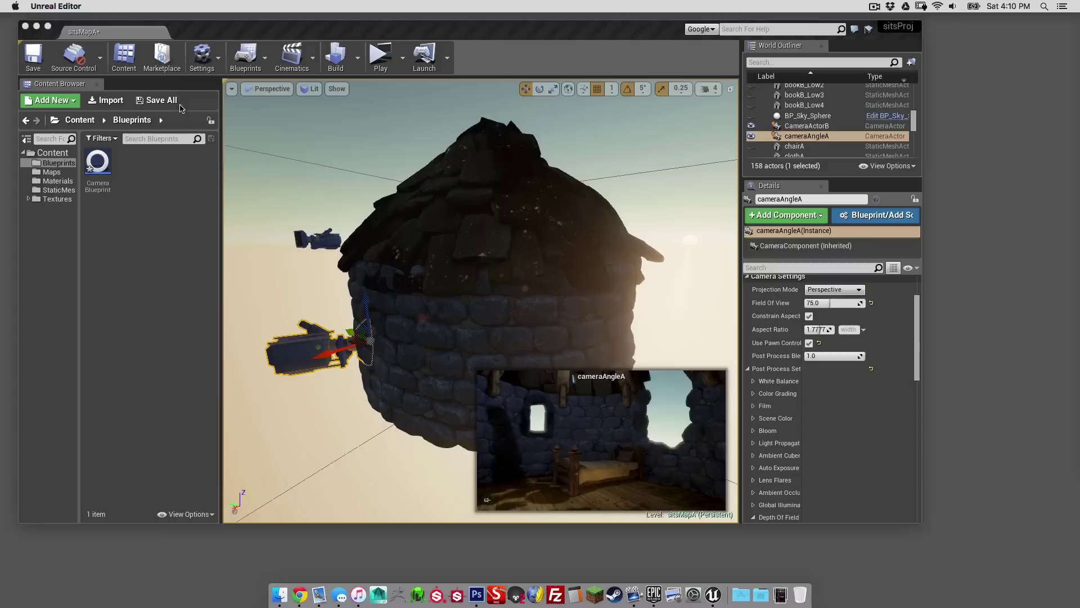
Play the level in a standalone game preview window showing the tower room
click(387, 58)
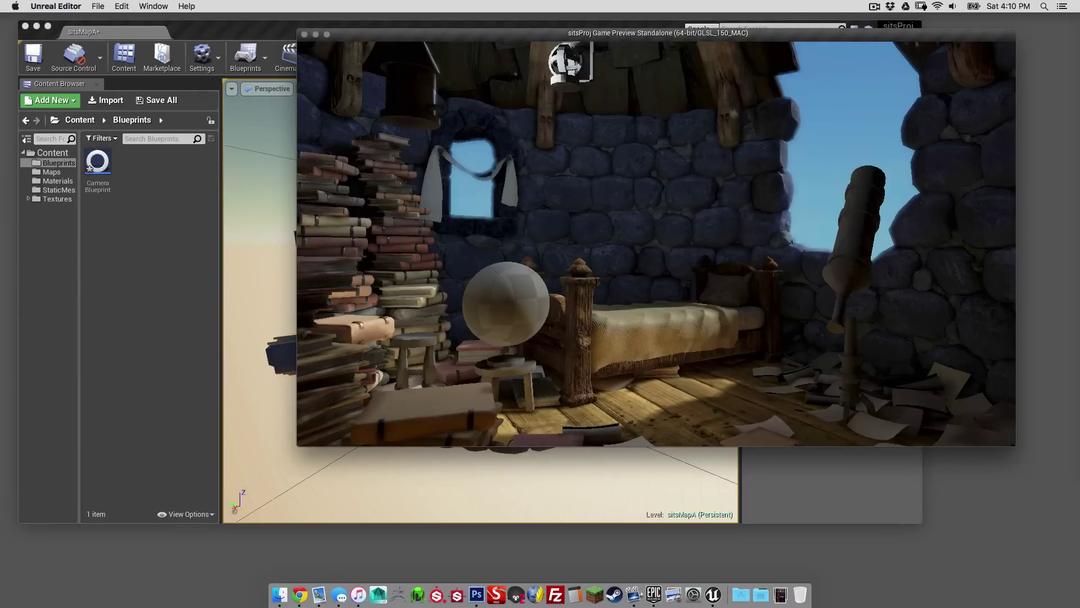